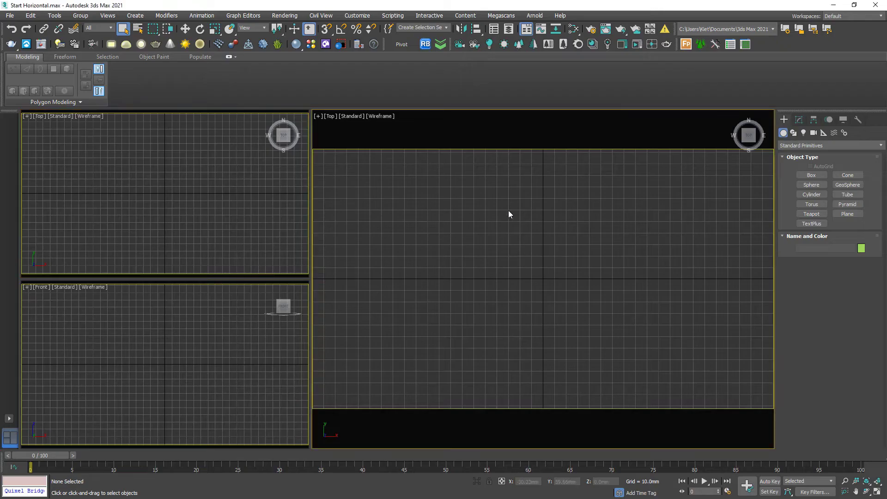
Step: Create a 10000 × 10000 mm ground plane with 1×1 segments in the Top view
{"action": "right_click", "coordinate": [510, 214]}
{"action": "left_click", "coordinate": [526, 179]}
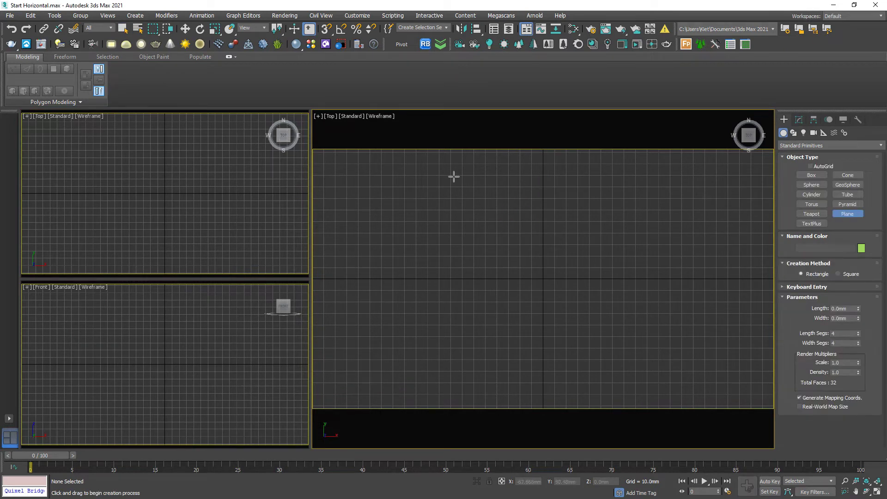
{"action": "left_click_drag", "start_coordinate": [453, 177], "coordinate": [702, 374]}
{"action": "left_click", "coordinate": [841, 308]}
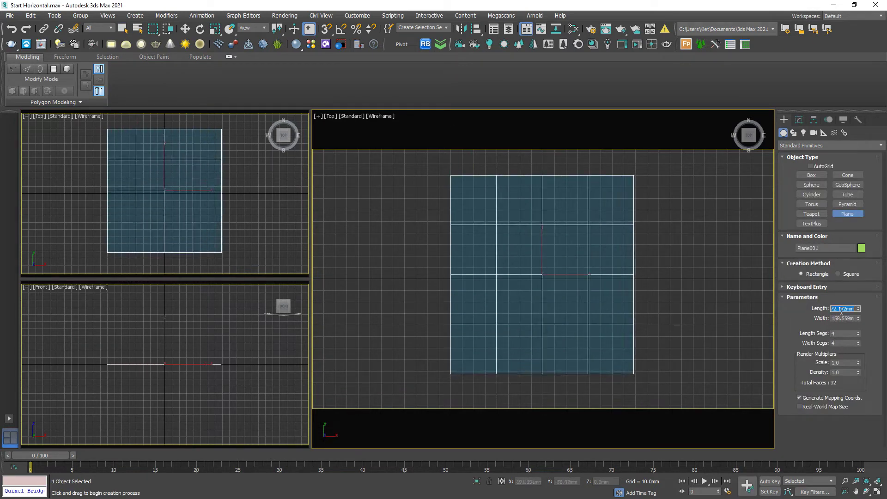
{"action": "type", "text": "10000"}
{"action": "key", "text": "Tab"}
{"action": "type", "text": "10000"}
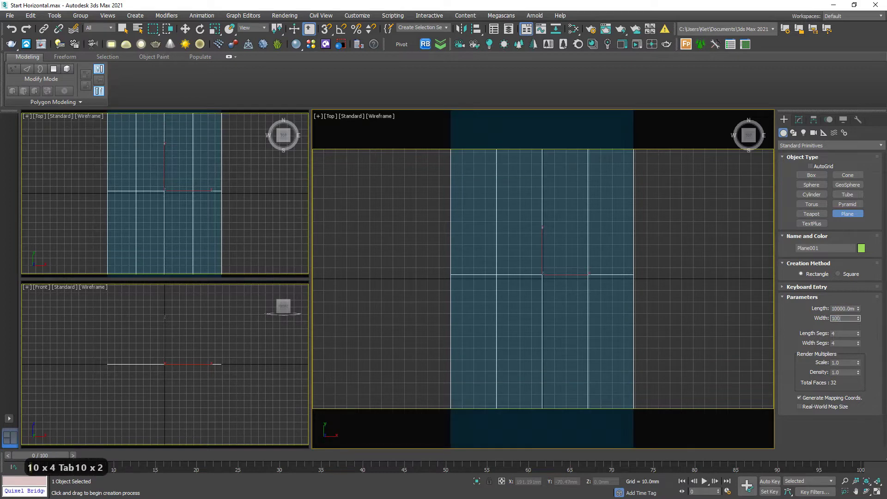
{"action": "key", "text": "Return"}
{"action": "scroll", "coordinate": [699, 292], "scroll_direction": "down", "scroll_amount": 3}
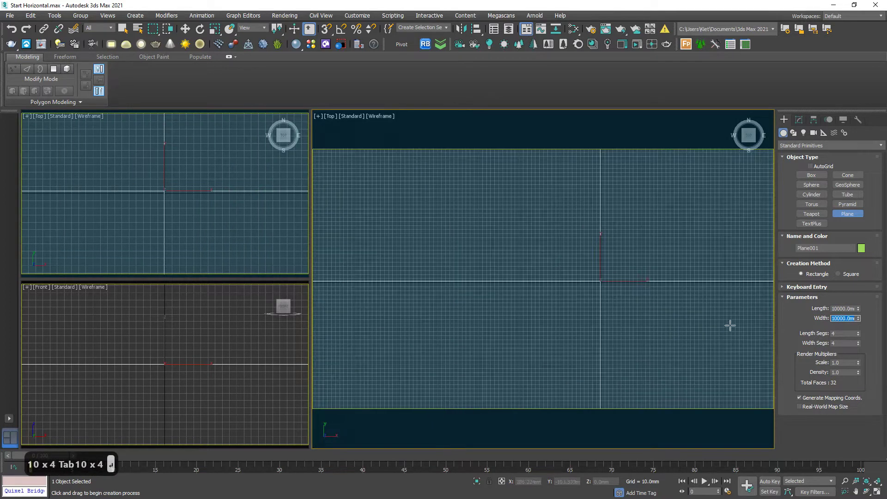
{"action": "right_click", "coordinate": [858, 334]}
{"action": "right_click", "coordinate": [858, 343]}
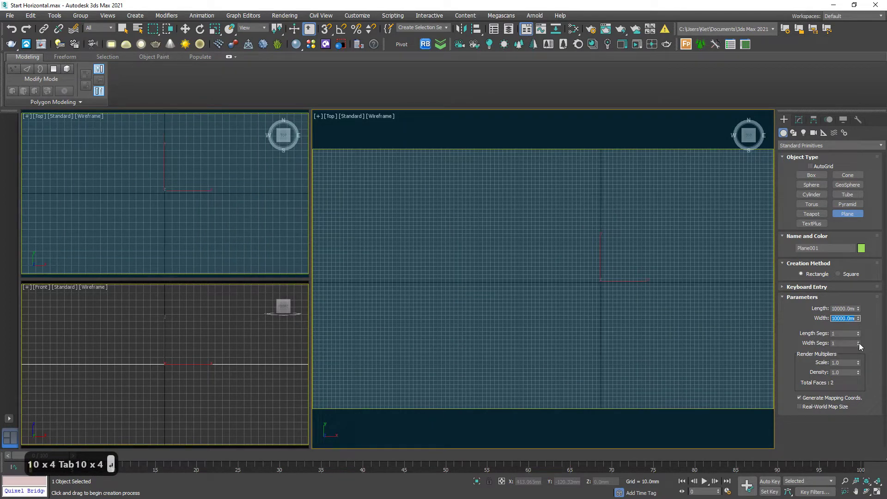
Step: Add an 800 mm radius teapot at the scene centre and switch the main view to perspective
{"action": "left_click", "coordinate": [812, 214]}
{"action": "left_click_drag", "start_coordinate": [602, 285], "coordinate": [678, 300]}
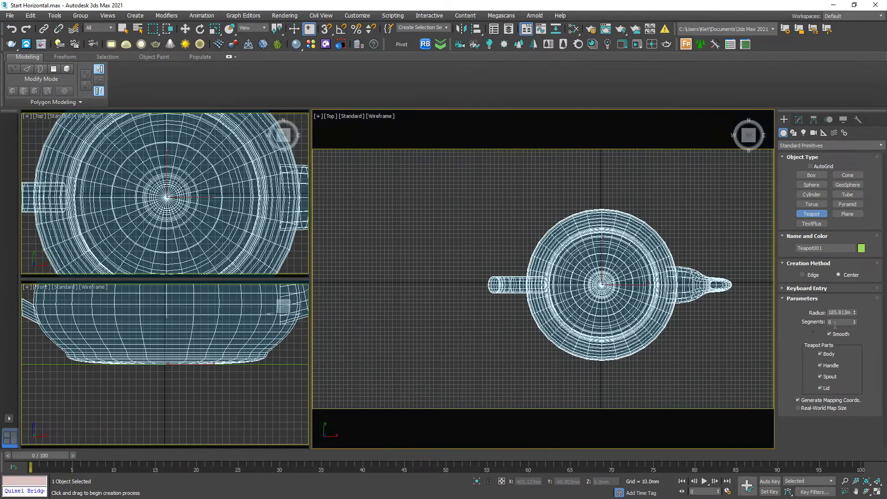
{"action": "double_click", "coordinate": [844, 313]}
{"action": "type", "text": "800"}
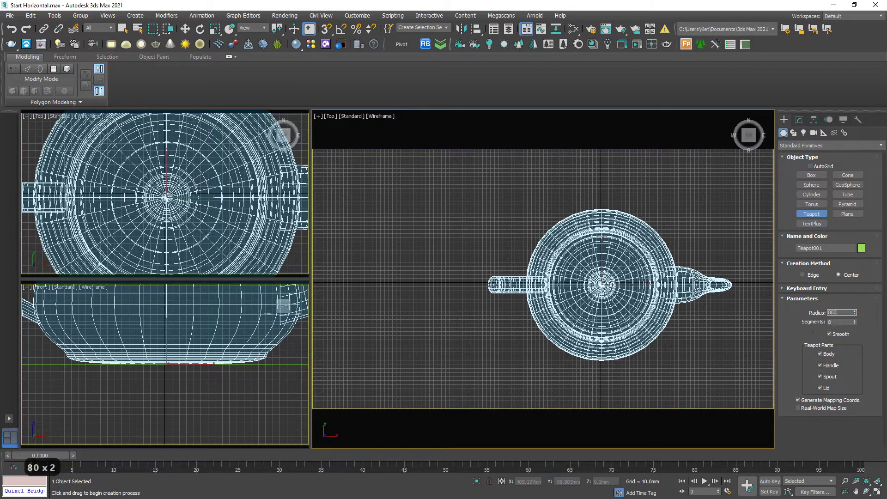
{"action": "key", "text": "Return"}
{"action": "scroll", "coordinate": [502, 206], "scroll_direction": "down", "scroll_amount": 10}
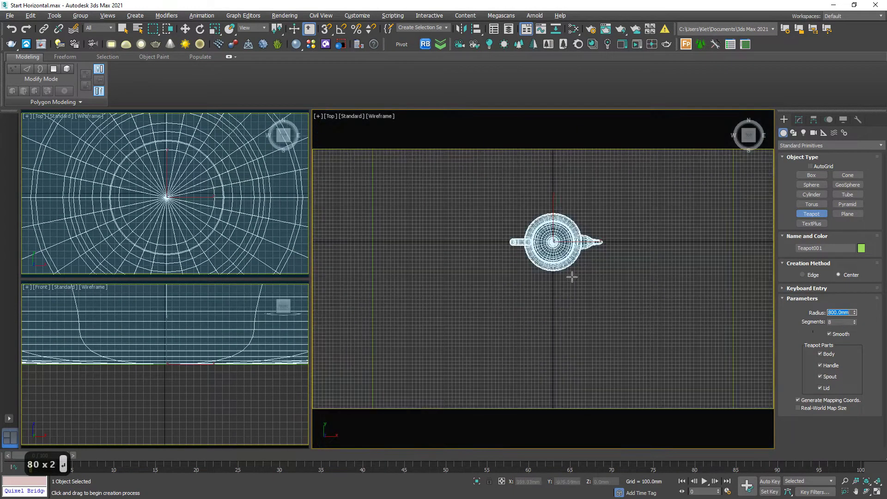
{"action": "middle_click_drag", "start_coordinate": [573, 273], "coordinate": [584, 301], "text": "alt"}
{"action": "key", "text": "p"}
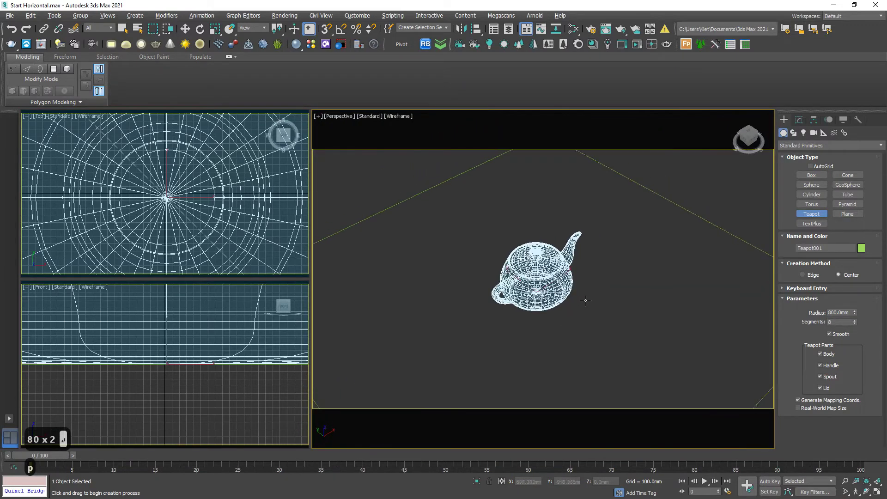
{"action": "scroll", "coordinate": [584, 301], "scroll_direction": "up", "scroll_amount": 3}
Step: Enable the Corona render material override using a CoronaMtl
{"action": "left_click", "coordinate": [123, 29]}
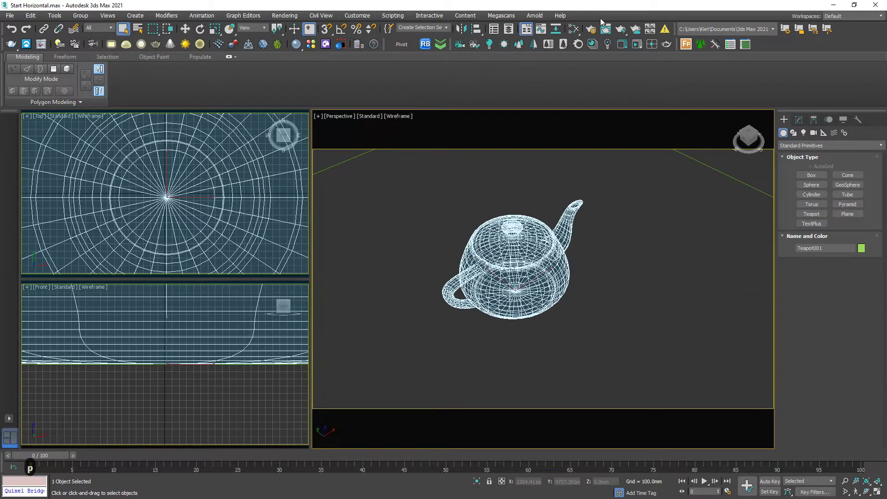
{"action": "key", "text": "F10"}
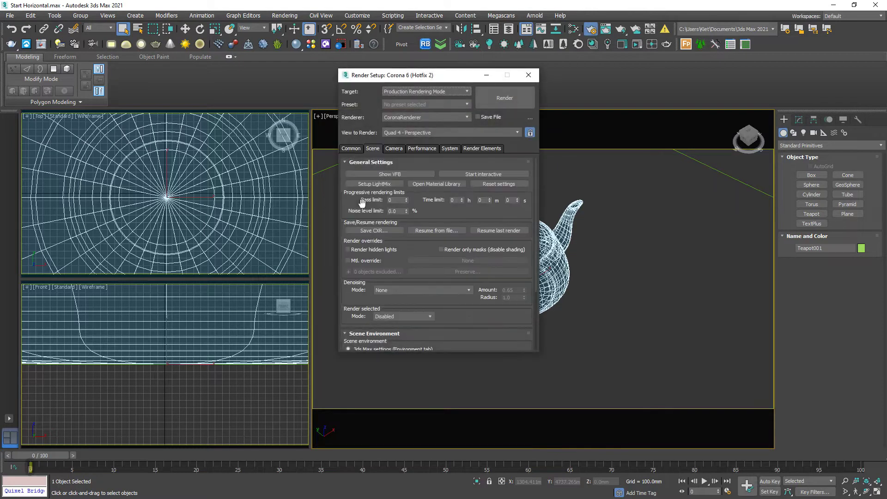
{"action": "left_click", "coordinate": [358, 262]}
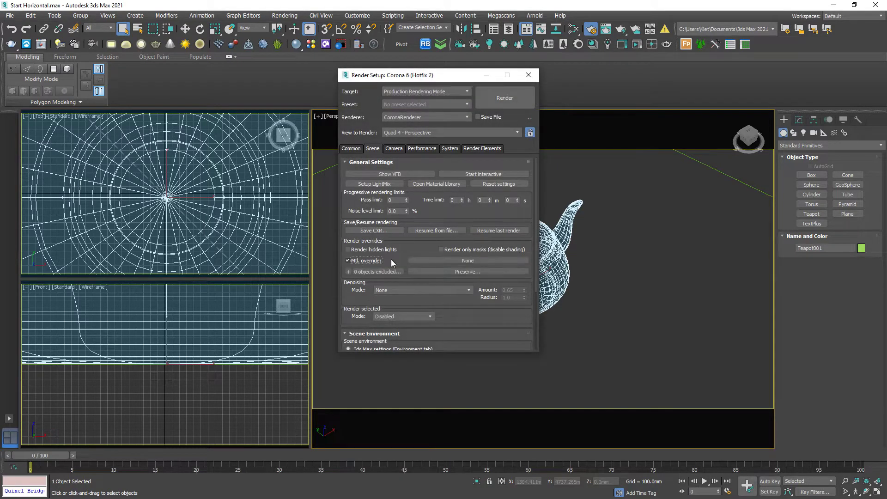
{"action": "left_click", "coordinate": [424, 261]}
{"action": "double_click", "coordinate": [160, 186]}
Step: Set the Camera tab Highlight compress to 999 and Contrast to 4
{"action": "left_click", "coordinate": [394, 148]}
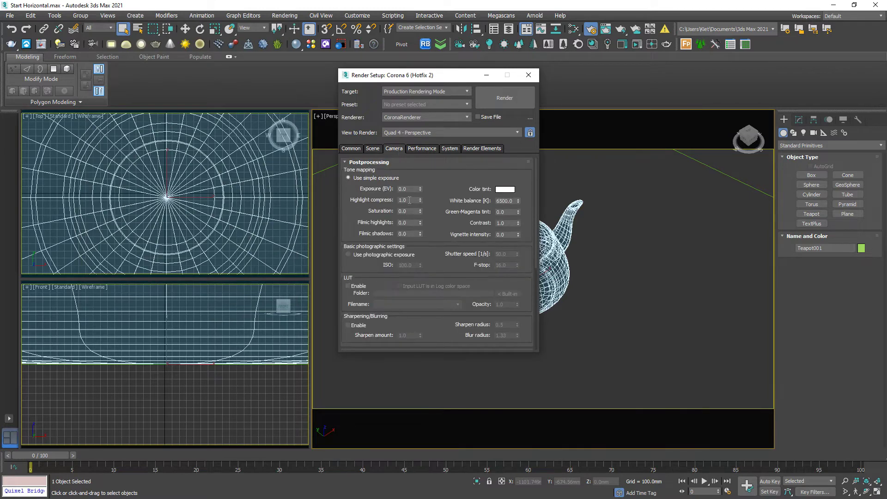
{"action": "left_click", "coordinate": [409, 200]}
{"action": "type", "text": "999"}
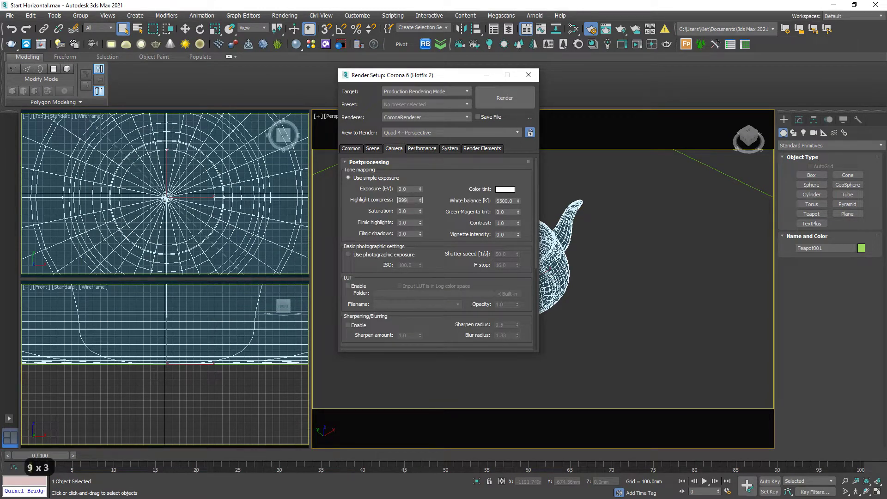
{"action": "key", "text": "Tab"}
{"action": "key", "text": "Tab"}
{"action": "left_click", "coordinate": [508, 223]}
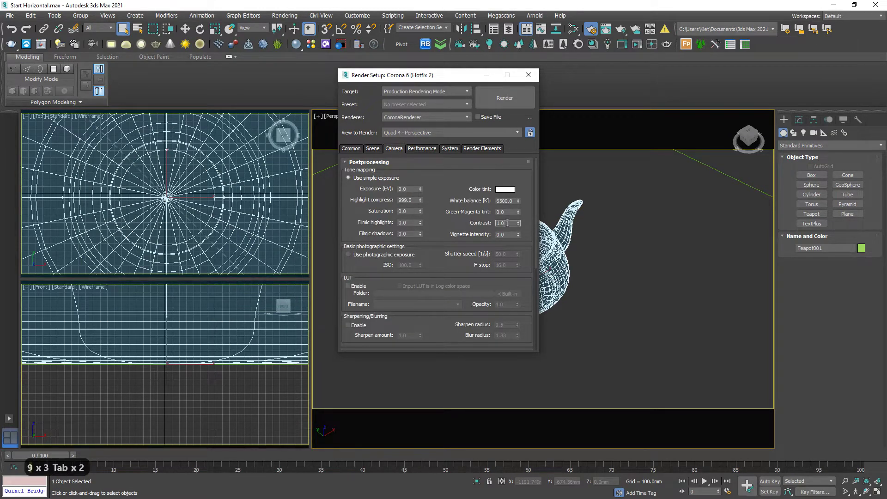
{"action": "type", "text": "4"}
{"action": "key", "text": "Return"}
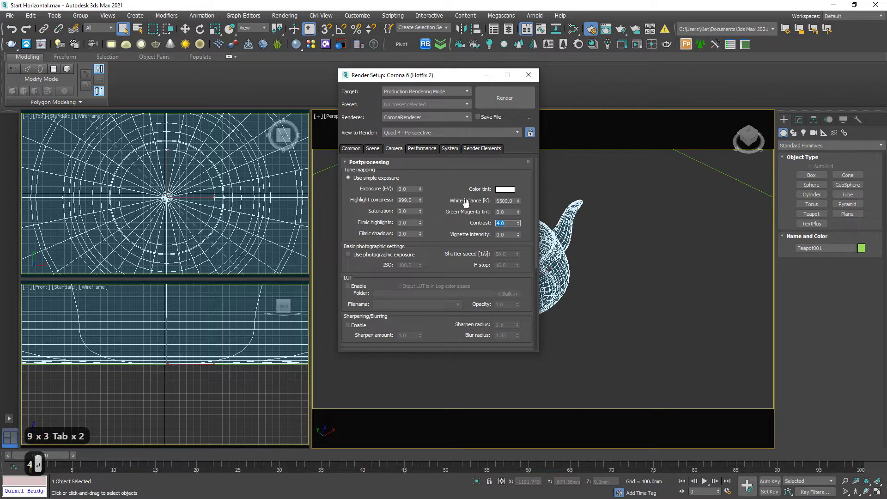
Step: Create a Corona light right of the teapot with a Disk shape and Targeted enabled
{"action": "left_click", "coordinate": [528, 74]}
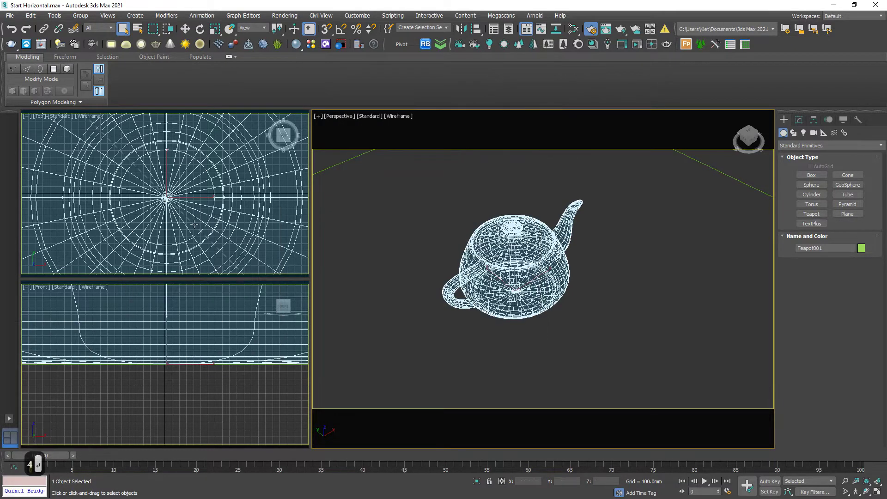
{"action": "scroll", "coordinate": [206, 199], "scroll_direction": "down", "scroll_amount": 3}
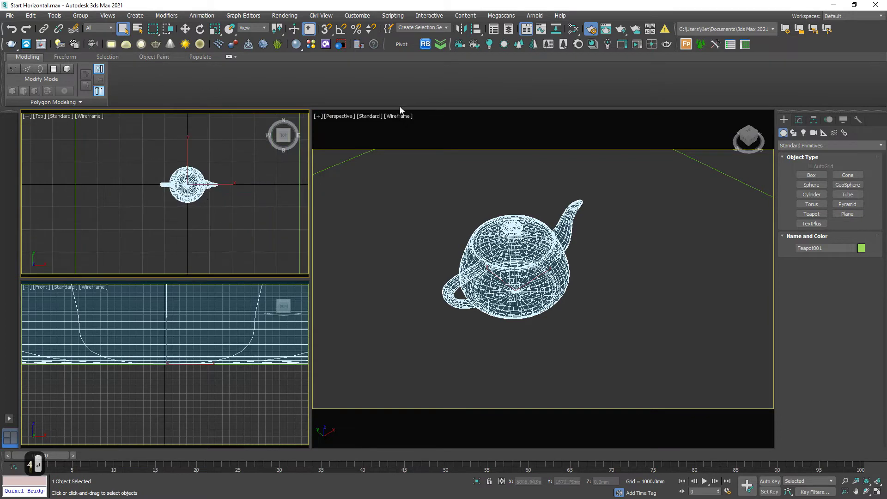
{"action": "left_click", "coordinate": [488, 45]}
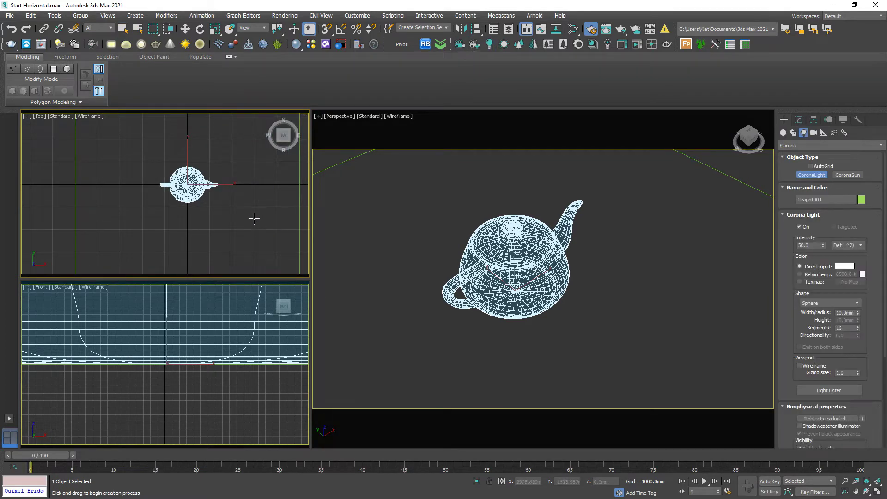
{"action": "left_click_drag", "start_coordinate": [247, 216], "coordinate": [268, 233]}
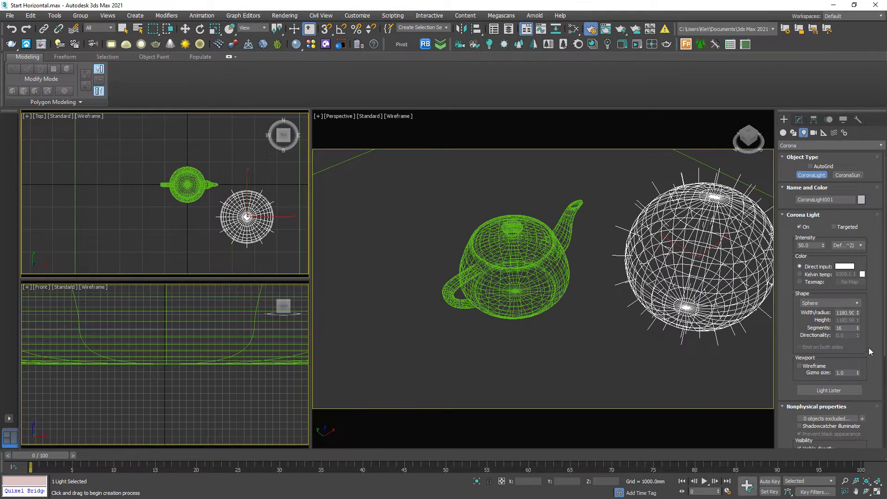
{"action": "scroll", "coordinate": [858, 261], "scroll_direction": "down", "scroll_amount": 2}
{"action": "left_click", "coordinate": [858, 255]}
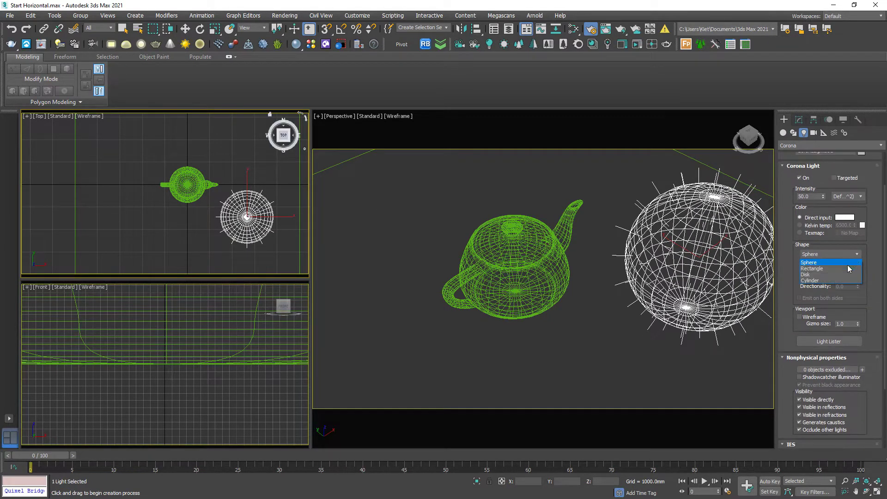
{"action": "left_click", "coordinate": [799, 120]}
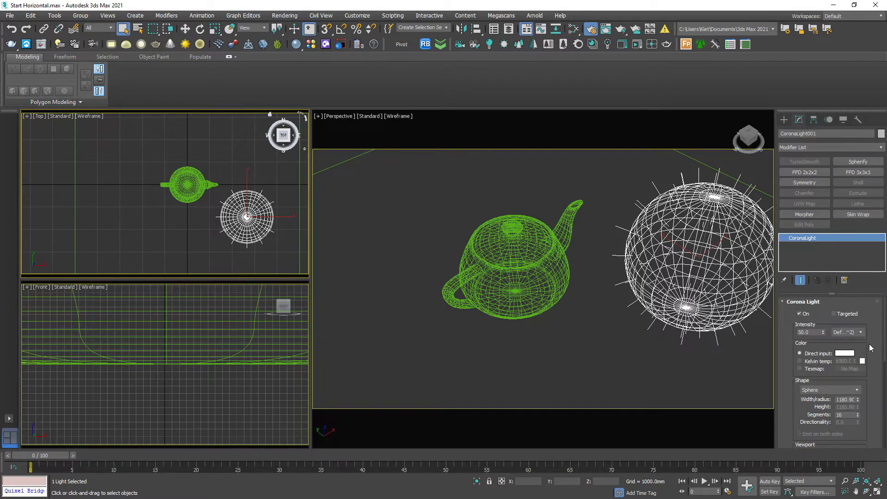
{"action": "scroll", "coordinate": [866, 333], "scroll_direction": "down", "scroll_amount": 3}
{"action": "left_click", "coordinate": [851, 309]}
{"action": "left_click", "coordinate": [818, 327]}
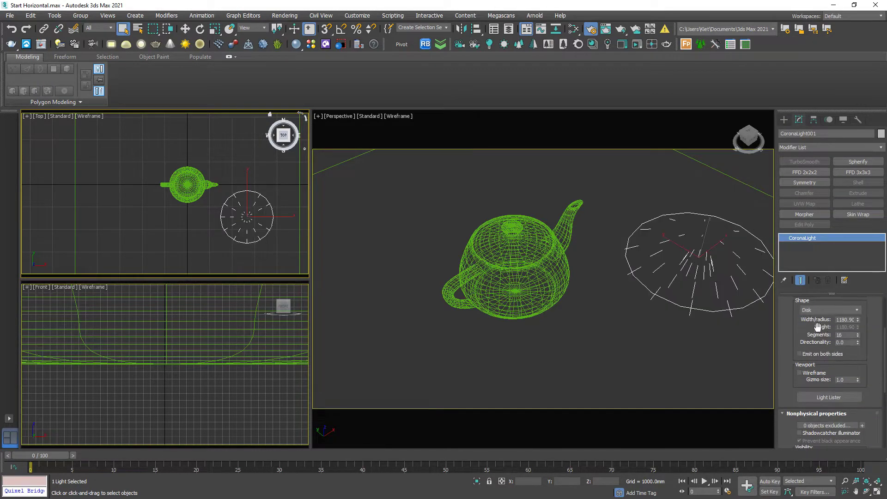
{"action": "scroll", "coordinate": [873, 316], "scroll_direction": "up", "scroll_amount": 3}
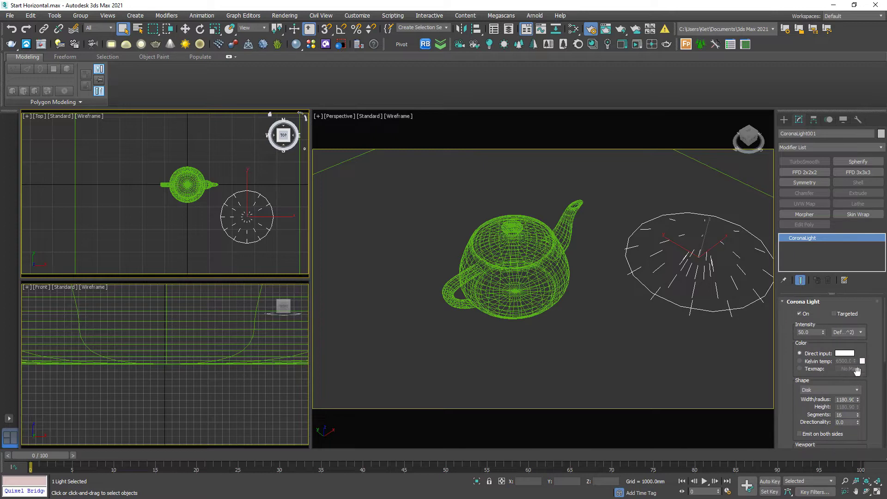
{"action": "left_click", "coordinate": [845, 316]}
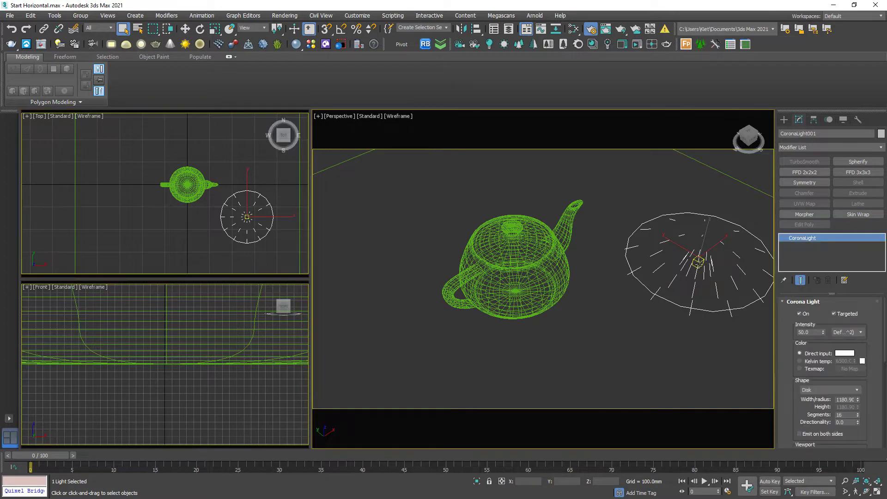
Step: Move the light toward the teapot and lower its target onto the teapot
{"action": "key", "text": "w"}
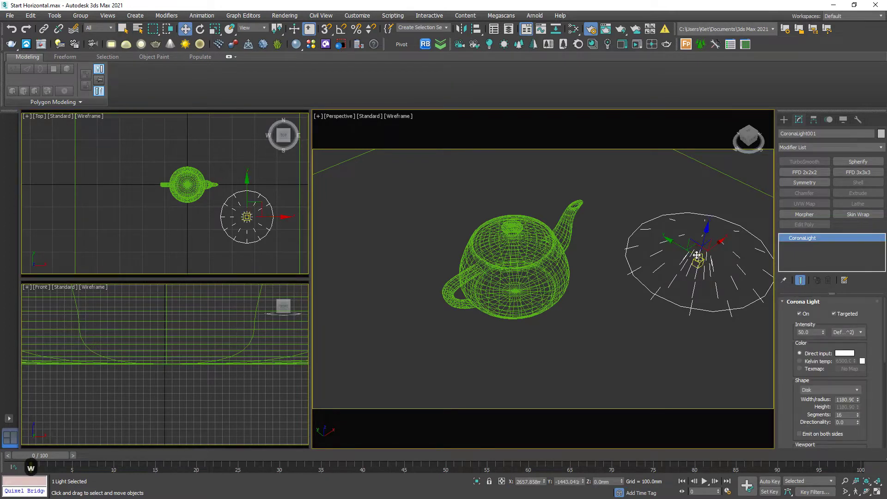
{"action": "left_click_drag", "start_coordinate": [681, 269], "coordinate": [514, 285]}
{"action": "left_click", "coordinate": [698, 263]}
{"action": "left_click_drag", "start_coordinate": [209, 159], "coordinate": [209, 171]}
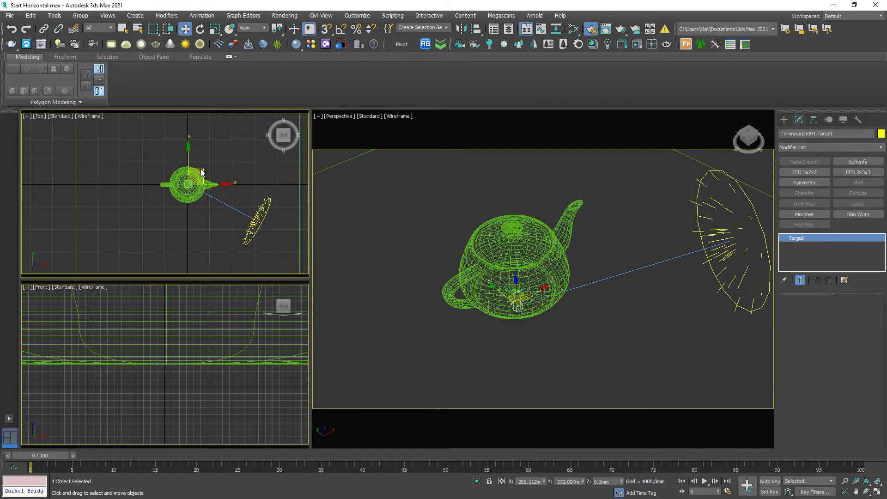
Step: Start a viewport interactive render and raise the Corona light higher above the scene
{"action": "left_click", "coordinate": [215, 417]}
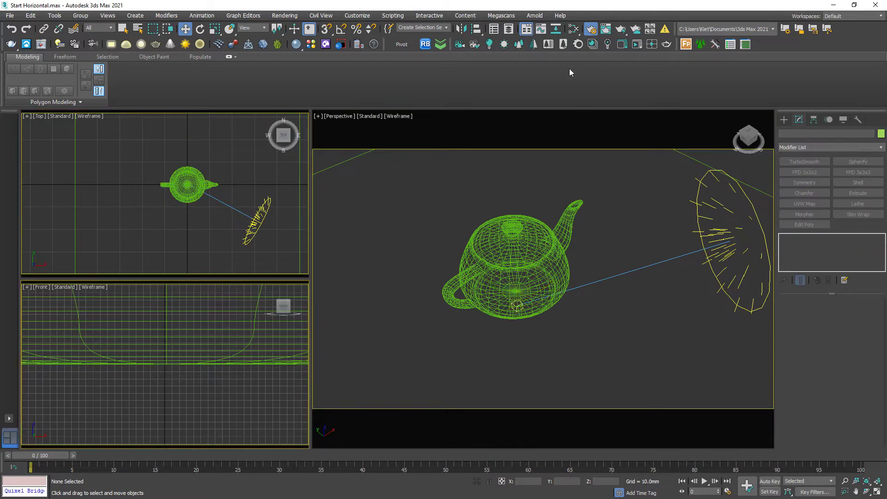
{"action": "left_click", "coordinate": [652, 45]}
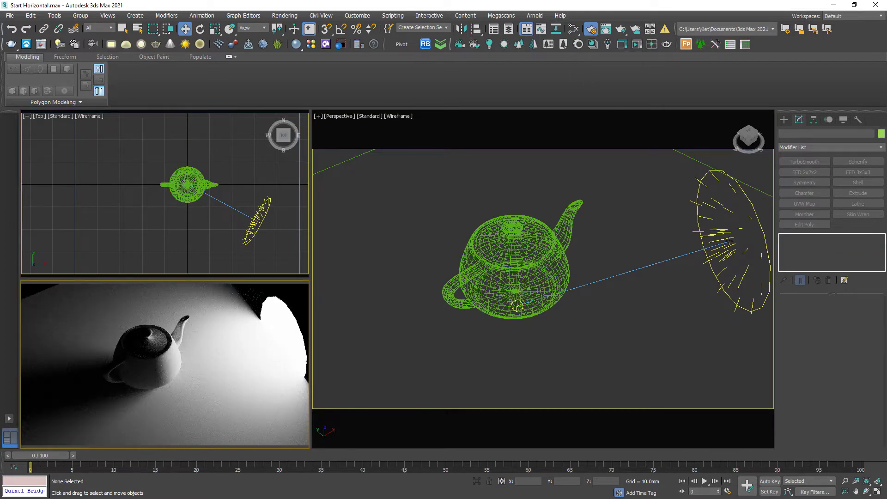
{"action": "left_click", "coordinate": [751, 215]}
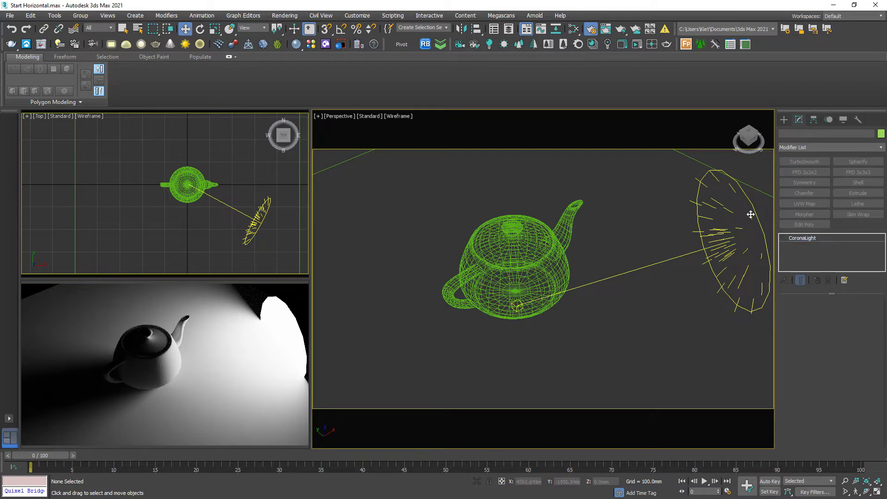
{"action": "left_click_drag", "start_coordinate": [737, 215], "coordinate": [767, 81]}
Step: Copy the light to the teapot's opposite side as CoronaLight002
{"action": "middle_click_drag", "start_coordinate": [438, 346], "coordinate": [456, 342]}
{"action": "middle_click_drag", "start_coordinate": [257, 205], "coordinate": [272, 219]}
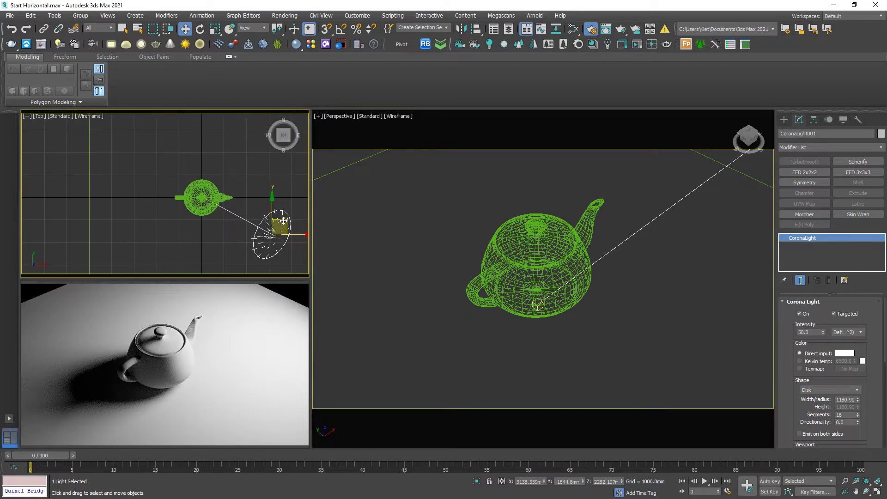
{"action": "mouse_move", "coordinate": [284, 221]}
{"action": "left_mouse_down", "text": "shift"}
{"action": "mouse_move", "coordinate": [283, 135]}
{"action": "mouse_move", "coordinate": [130, 182]}
{"action": "mouse_move", "coordinate": [135, 208]}
{"action": "mouse_move", "coordinate": [126, 173]}
{"action": "left_mouse_up", "text": "shift"}
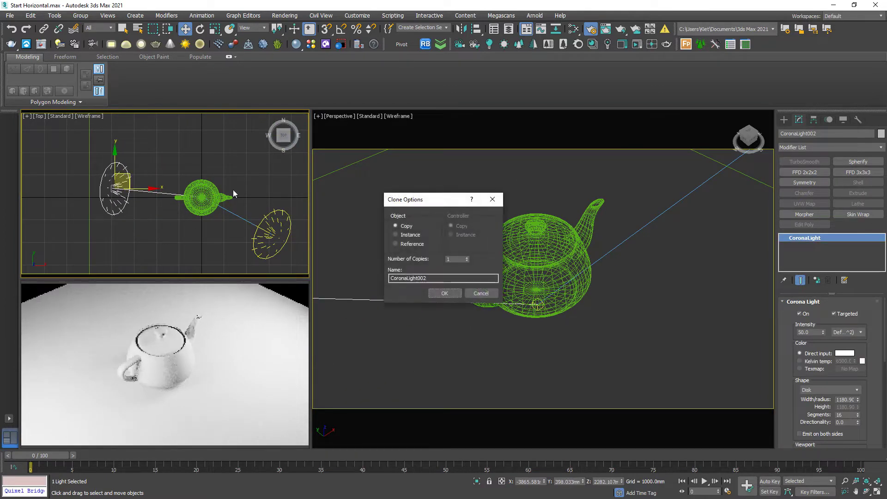
{"action": "left_click", "coordinate": [447, 295]}
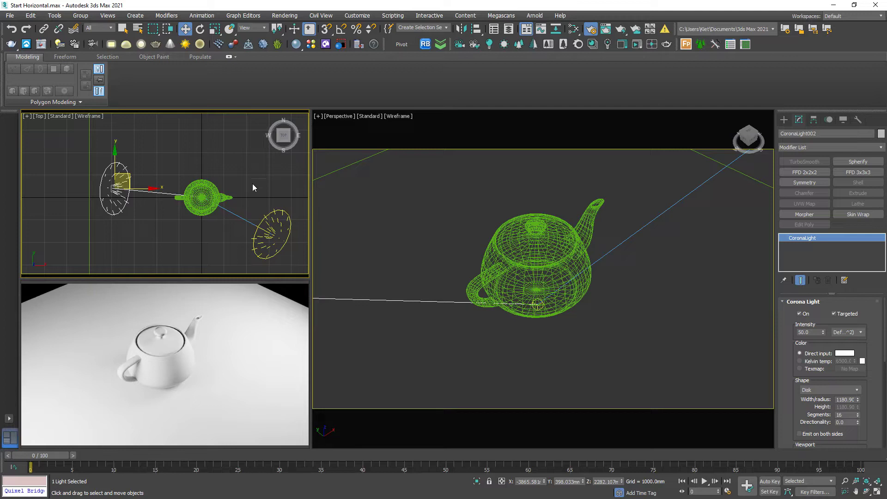
Step: Stop the viewport IR and generate Individual Lights LightMix layers from the Render Setup Scene tab
{"action": "right_click", "coordinate": [242, 311]}
{"action": "left_click", "coordinate": [259, 349]}
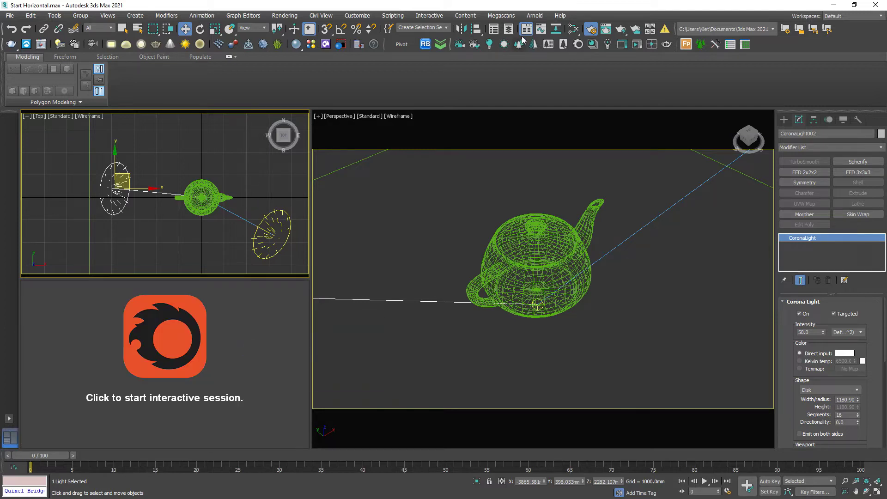
{"action": "left_click", "coordinate": [588, 31]}
{"action": "left_click", "coordinate": [372, 148]}
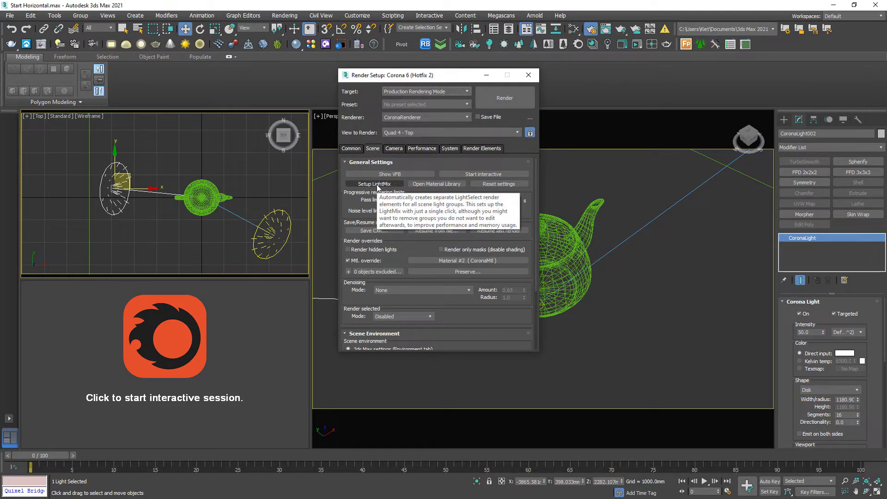
{"action": "left_click", "coordinate": [376, 184]}
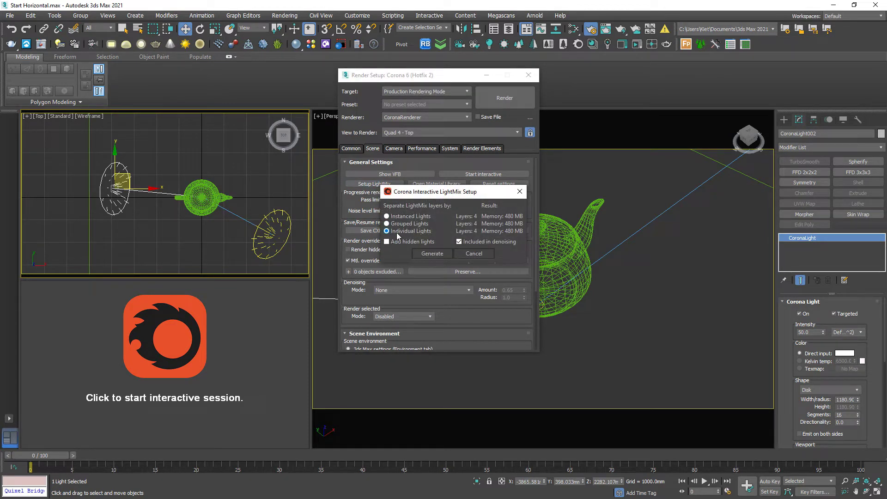
{"action": "left_click", "coordinate": [432, 253]}
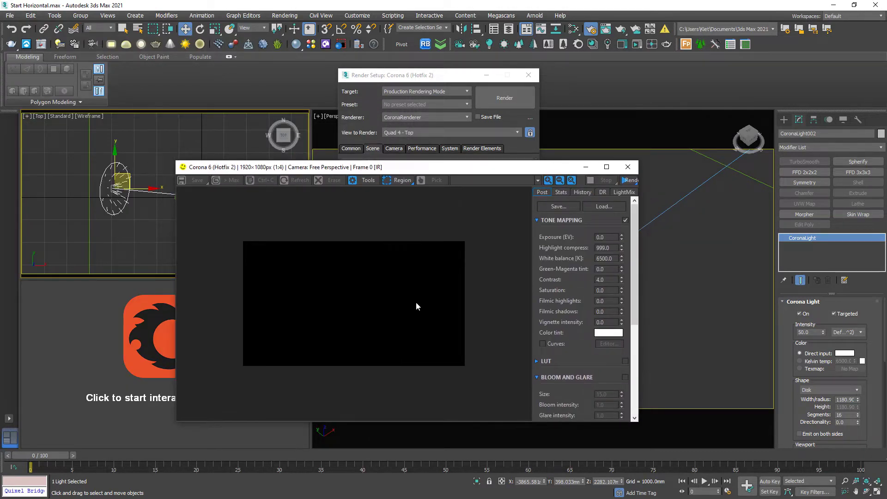
Step: Start interactive rendering in the frame buffer and show its LightMix layers
{"action": "left_click", "coordinate": [630, 180]}
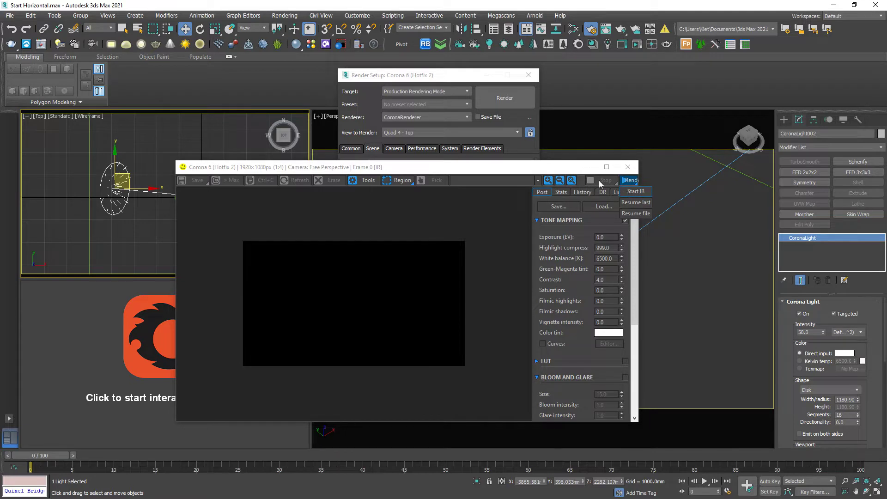
{"action": "left_click", "coordinate": [636, 191]}
{"action": "left_click_drag", "start_coordinate": [533, 168], "coordinate": [426, 148]}
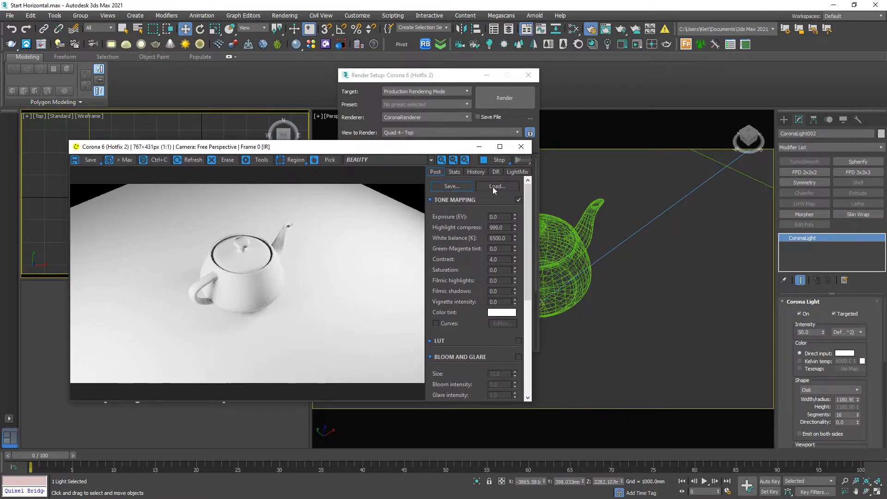
{"action": "left_click", "coordinate": [519, 174]}
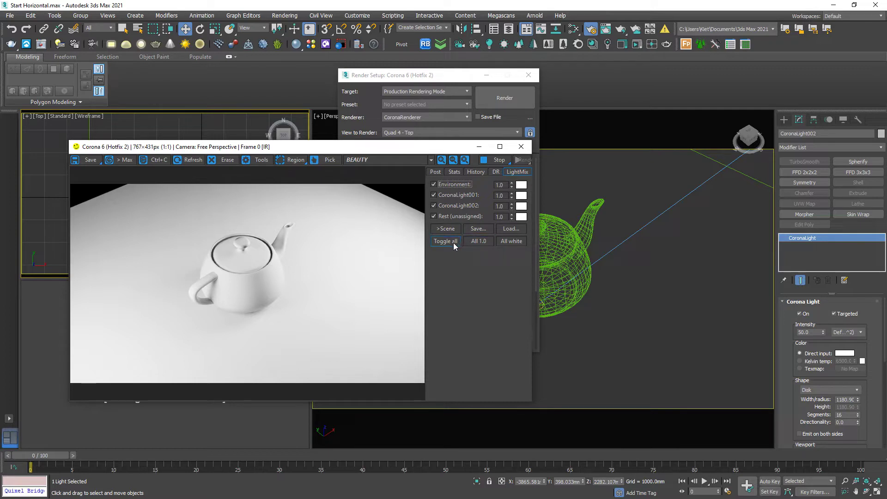
Step: Test Toggle all and each light layer checkbox, leaving only Environment switched off
{"action": "left_click", "coordinate": [452, 241]}
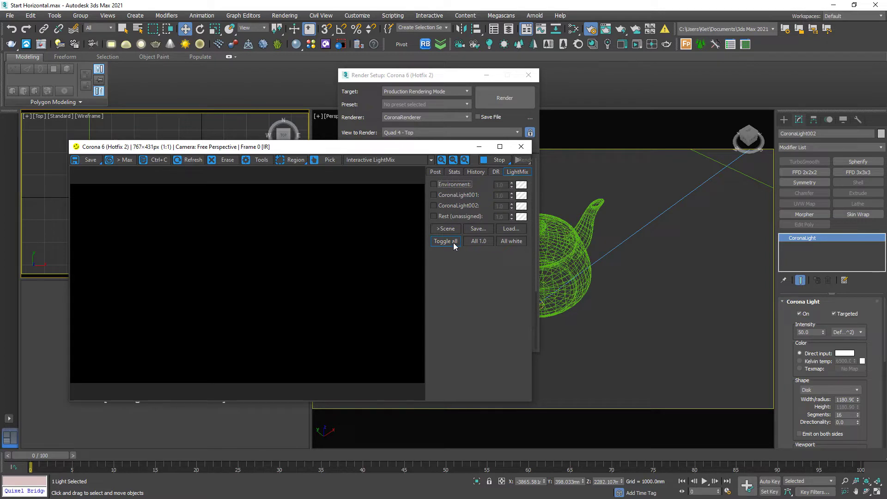
{"action": "left_click", "coordinate": [453, 243]}
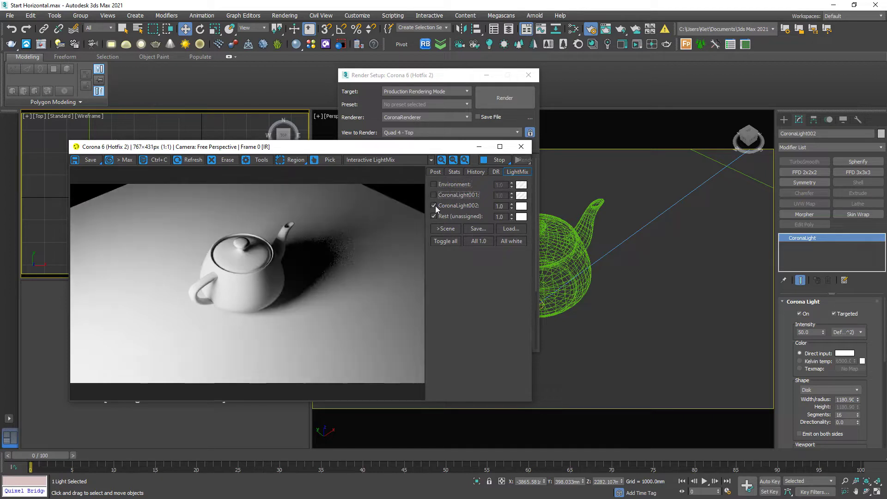
{"action": "left_click", "coordinate": [434, 206]}
{"action": "left_click", "coordinate": [434, 216]}
{"action": "left_click", "coordinate": [434, 216]}
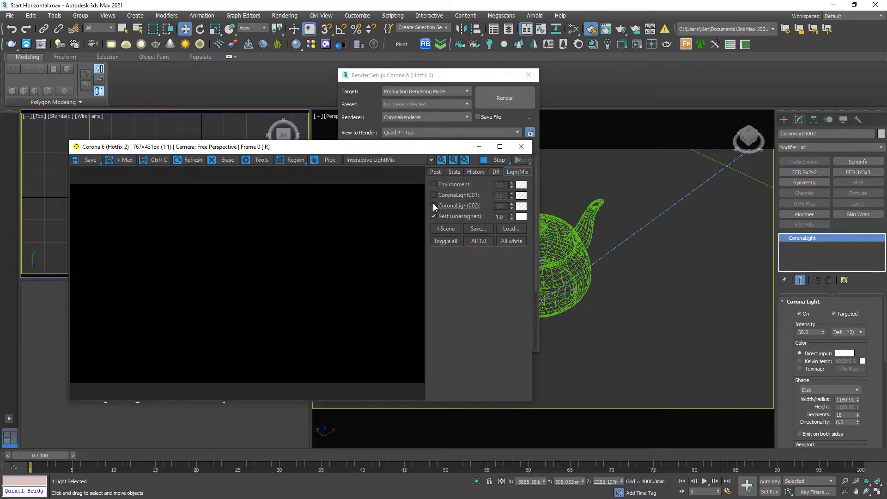
{"action": "left_click", "coordinate": [433, 205]}
{"action": "left_click", "coordinate": [433, 195]}
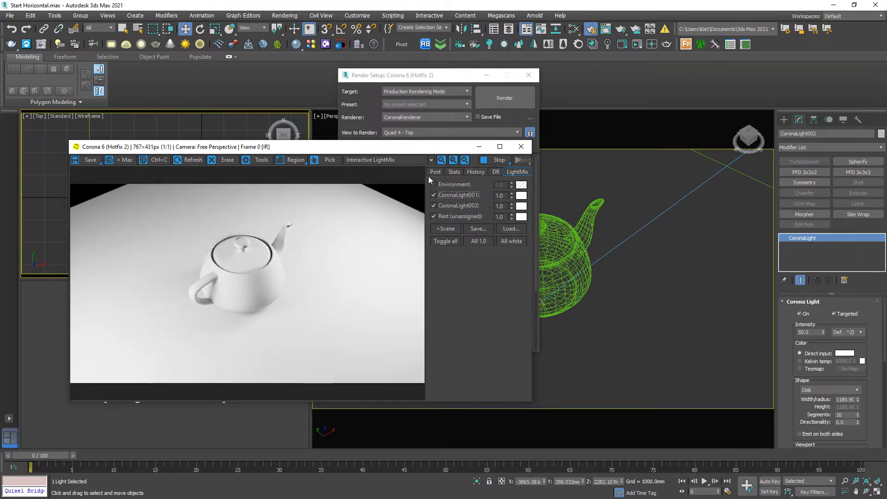
{"action": "left_click", "coordinate": [434, 184]}
{"action": "left_click", "coordinate": [434, 185]}
Step: Set CoronaLight001's LightMix intensity to 10, then 5, and CoronaLight002's to 0.5
{"action": "double_click", "coordinate": [503, 197]}
{"action": "type", "text": "10"}
{"action": "key", "text": "Return"}
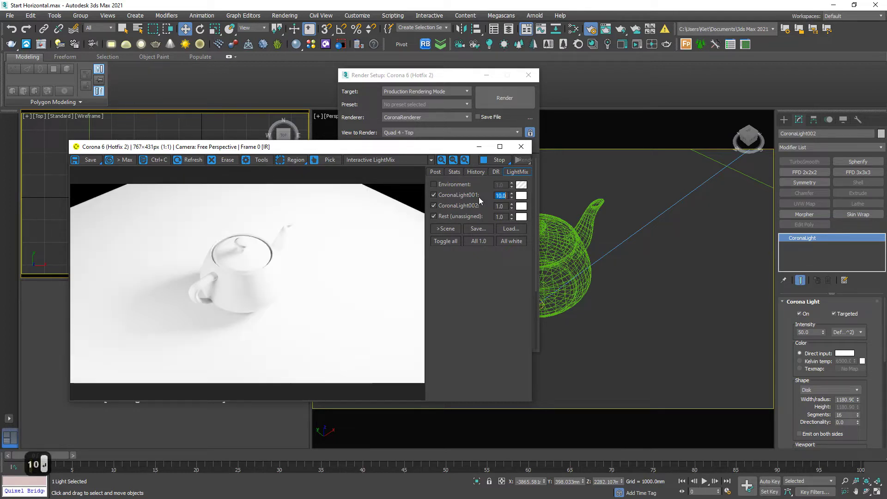
{"action": "double_click", "coordinate": [500, 206]}
{"action": "type", "text": ".5"}
{"action": "key", "text": "Return"}
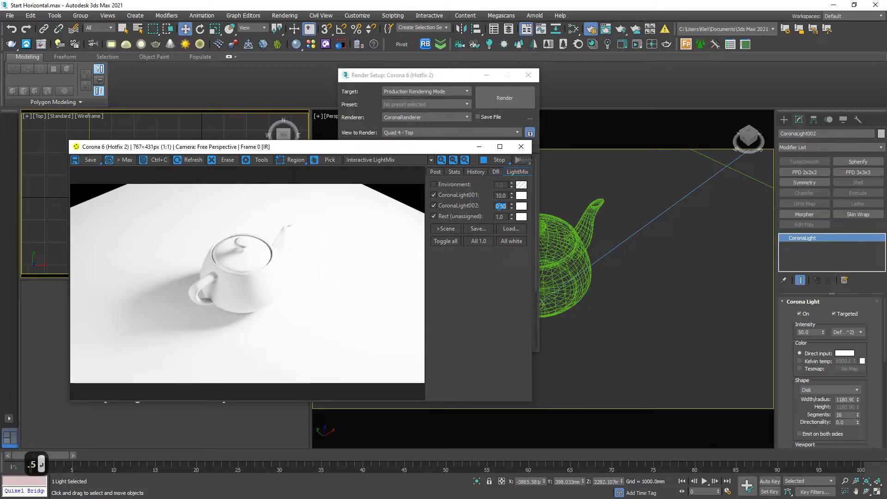
{"action": "double_click", "coordinate": [504, 195]}
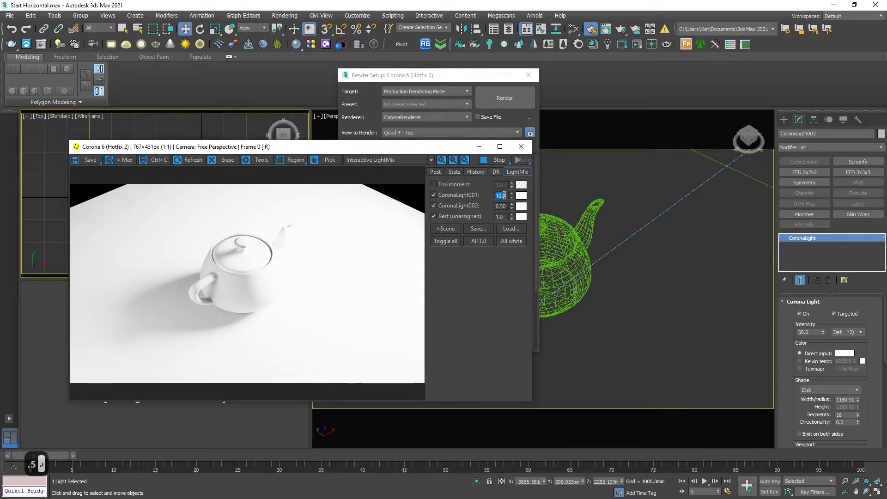
{"action": "type", "text": "5"}
{"action": "key", "text": "Return"}
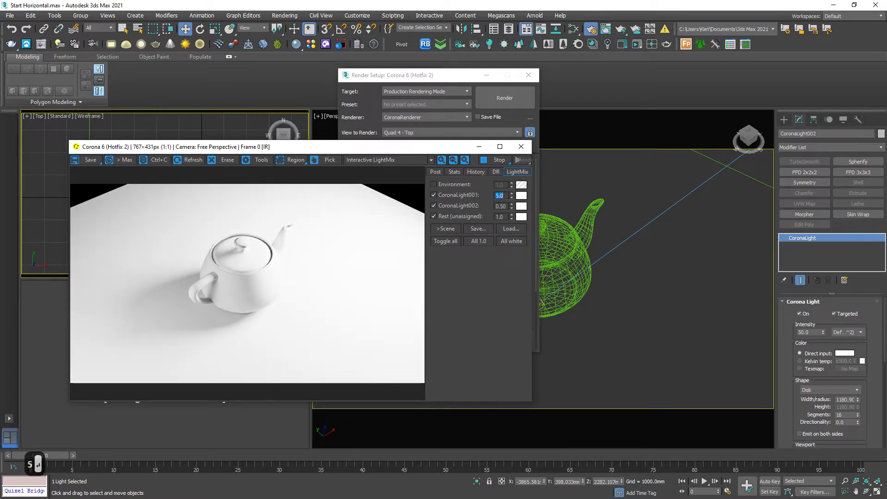
Step: Tint CoronaLight001's LightMix colour warm orange with the Temp slider
{"action": "left_click", "coordinate": [523, 197]}
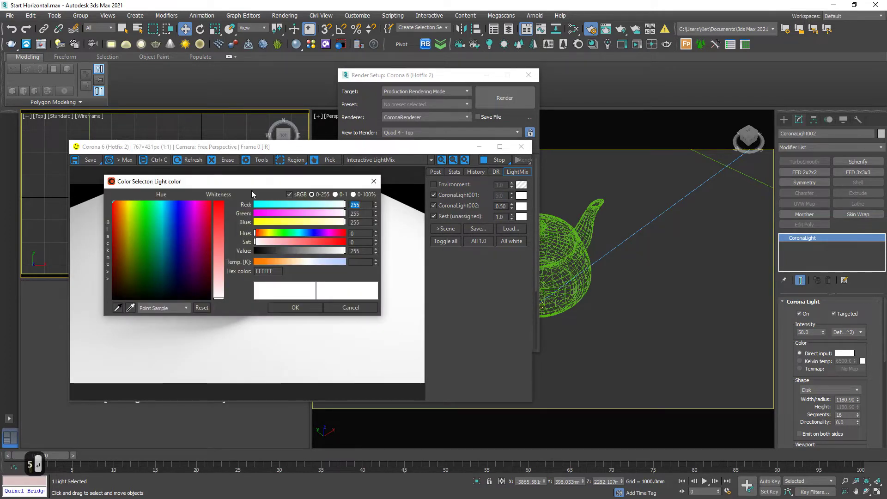
{"action": "left_click_drag", "start_coordinate": [254, 180], "coordinate": [282, 130]}
{"action": "mouse_move", "coordinate": [293, 212]}
{"action": "left_mouse_down"}
{"action": "mouse_move", "coordinate": [315, 213]}
{"action": "mouse_move", "coordinate": [292, 214]}
{"action": "left_mouse_up"}
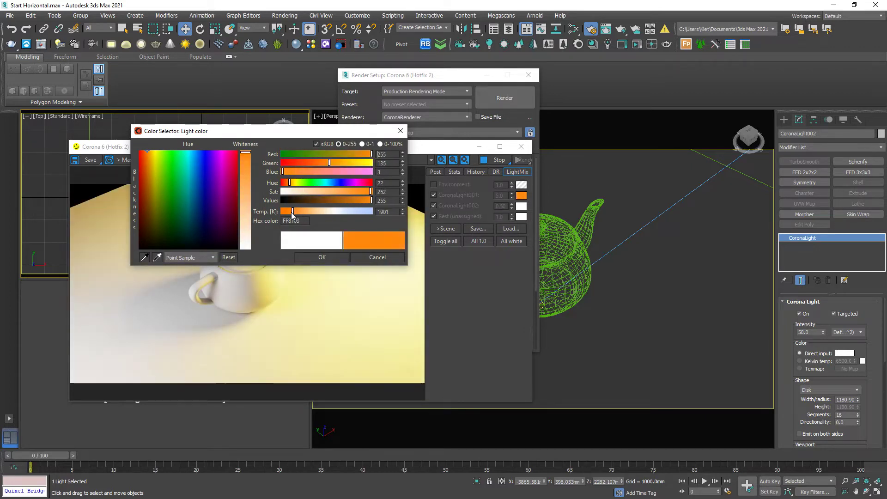
{"action": "left_click", "coordinate": [322, 257]}
Step: Tint CoronaLight002 light blue and desaturate CoronaLight001's orange to a softer tone
{"action": "left_click", "coordinate": [521, 206]}
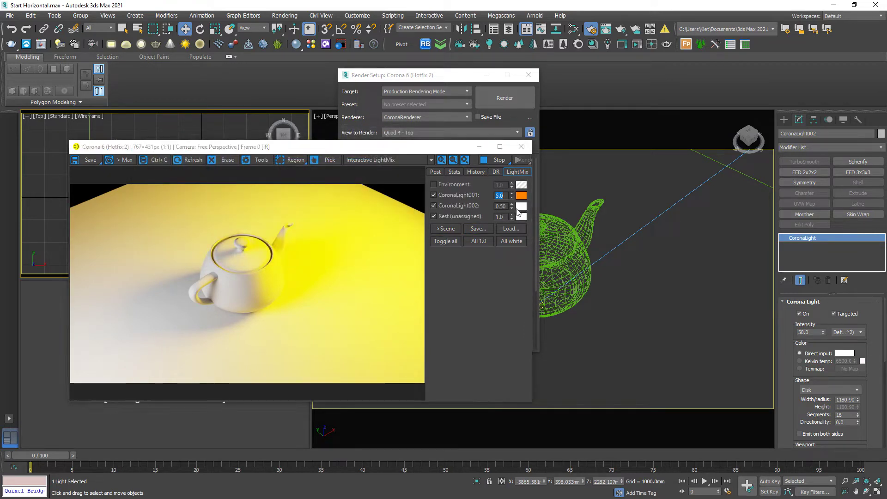
{"action": "left_click_drag", "start_coordinate": [346, 212], "coordinate": [371, 212]}
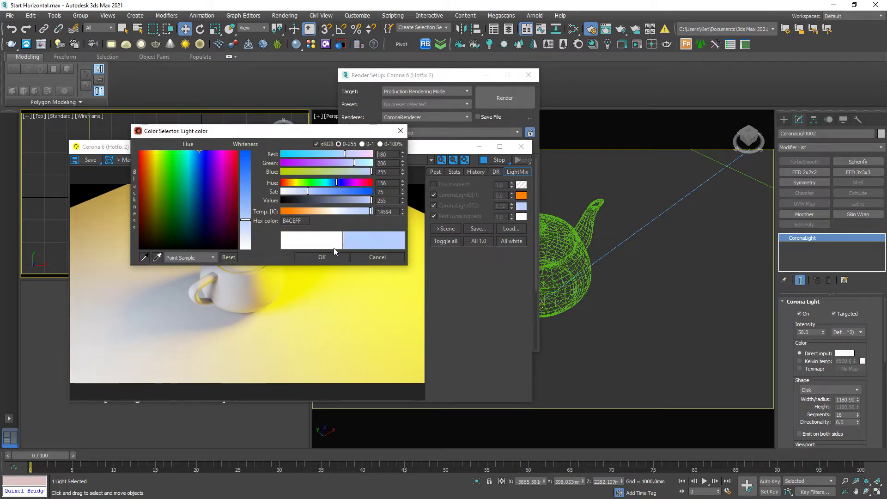
{"action": "left_click", "coordinate": [322, 257]}
{"action": "left_click", "coordinate": [521, 196]}
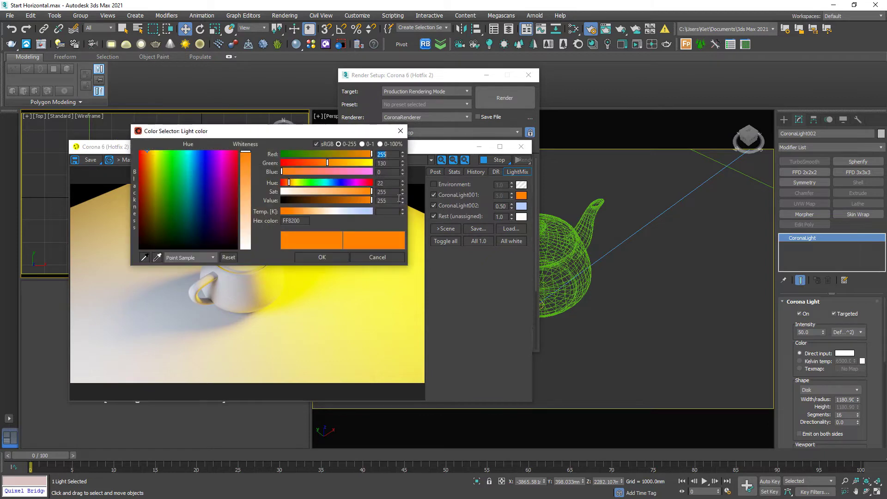
{"action": "left_click_drag", "start_coordinate": [354, 190], "coordinate": [344, 191]}
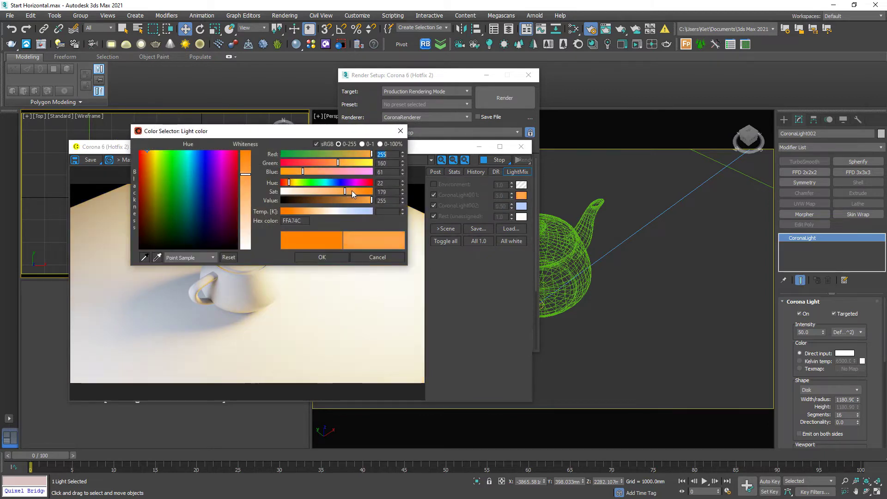
{"action": "left_click", "coordinate": [322, 257]}
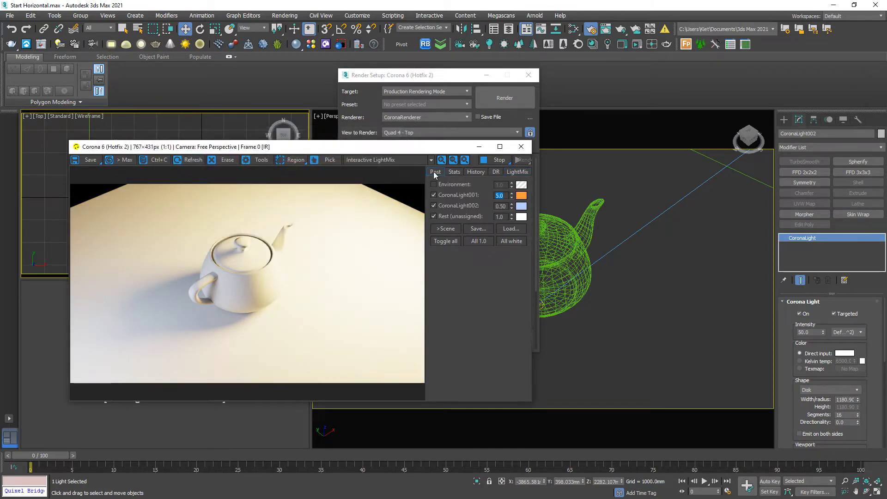
Step: Set the tone-mapping Saturation to 0.2, then lower it to 0.1
{"action": "left_click", "coordinate": [435, 172]}
{"action": "left_click", "coordinate": [496, 270]}
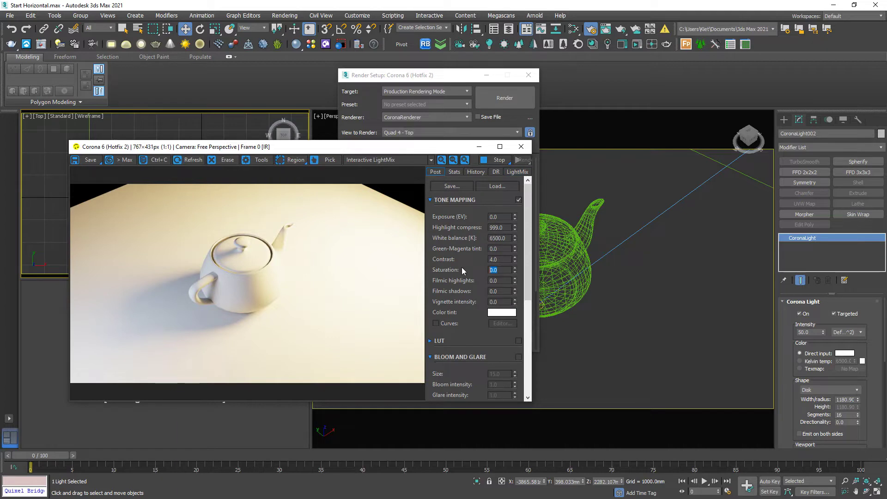
{"action": "type", "text": ".2"}
{"action": "key", "text": "Return"}
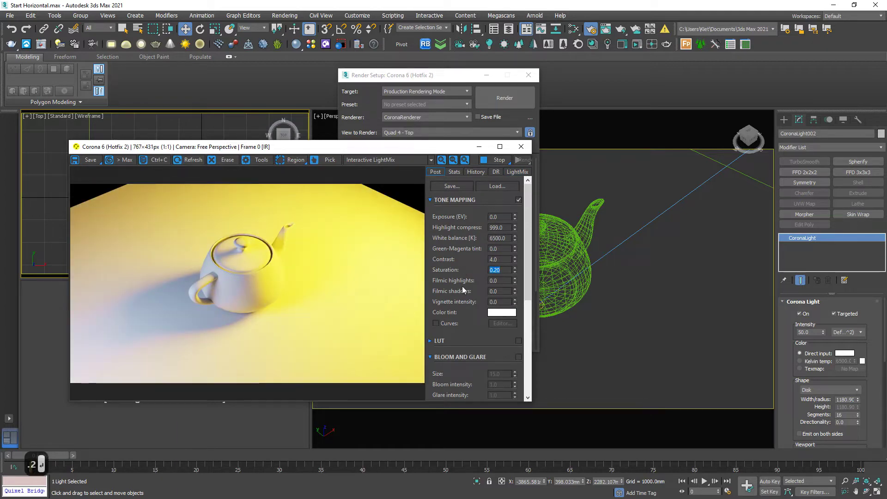
{"action": "type", "text": ".1"}
{"action": "key", "text": "Return"}
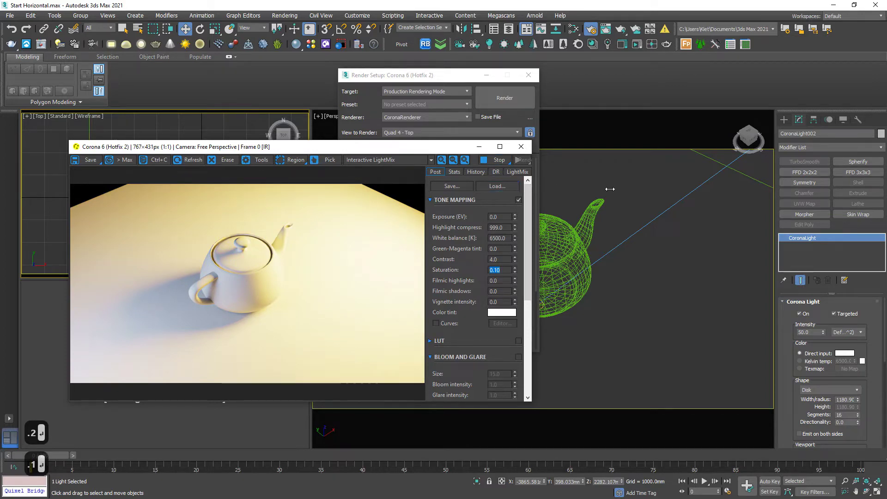
Step: Enlarge the frame buffer, return to LightMix and stop interactive rendering
{"action": "left_click_drag", "start_coordinate": [610, 189], "coordinate": [613, 190]}
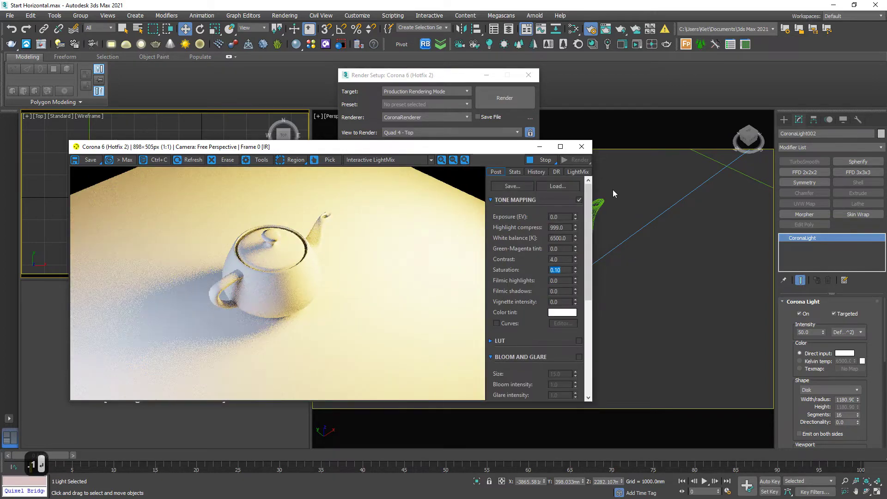
{"action": "left_click", "coordinate": [577, 172]}
{"action": "double_click", "coordinate": [563, 196]}
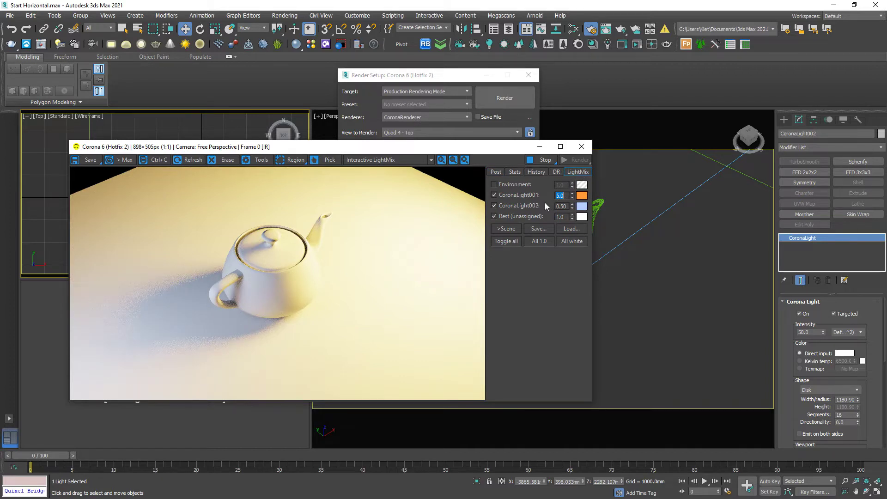
{"action": "left_click", "coordinate": [543, 163]}
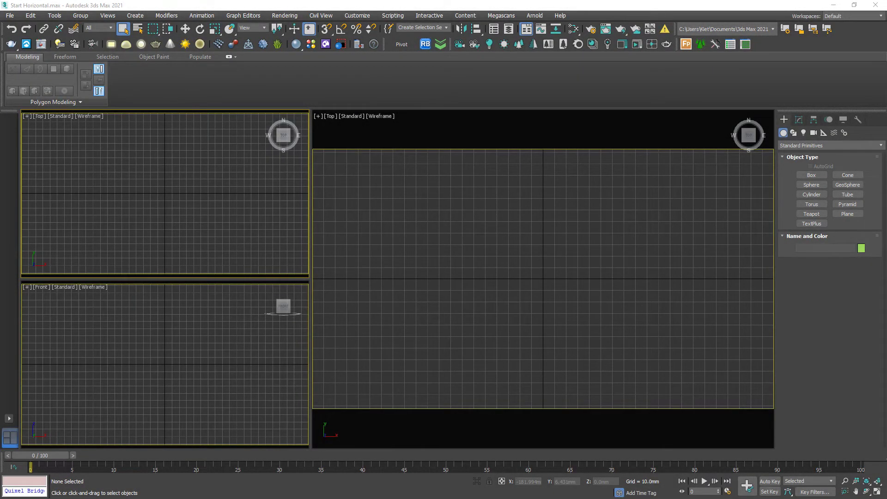
Step: Drag a .max scene file from Explorer into the empty Top viewport
{"action": "left_click_drag", "start_coordinate": [0, 212], "coordinate": [193, 186]}
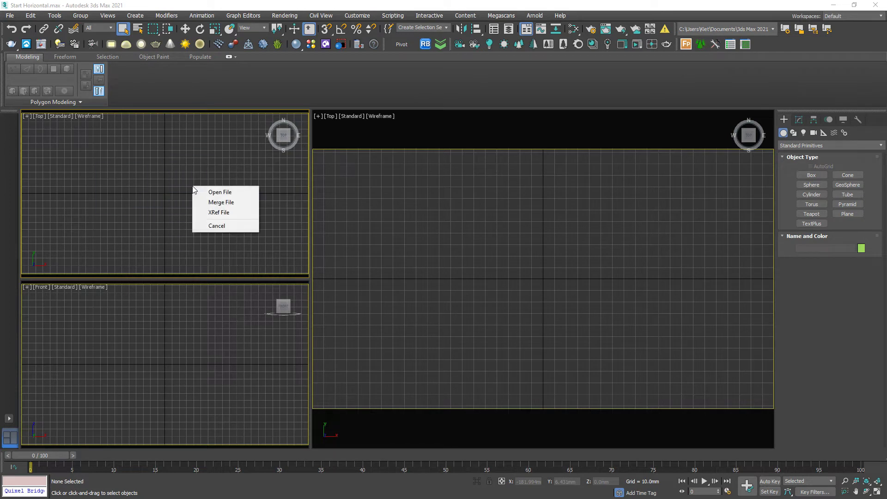
Step: Merge the statue file, then maximize a shaded perspective view looking down on the disc ring
{"action": "left_click", "coordinate": [223, 204]}
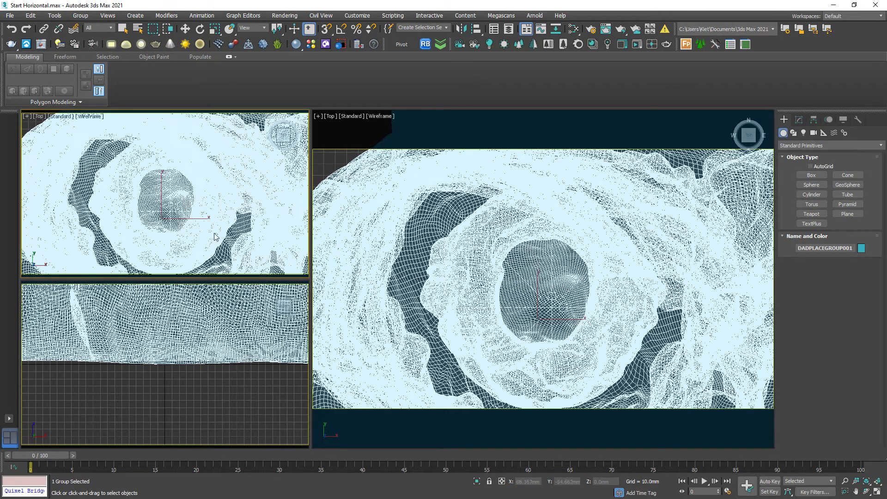
{"action": "scroll", "coordinate": [208, 240], "scroll_direction": "down", "scroll_amount": 5}
{"action": "middle_click_drag", "start_coordinate": [208, 241], "coordinate": [228, 203], "text": "alt"}
{"action": "key", "text": "alt+w"}
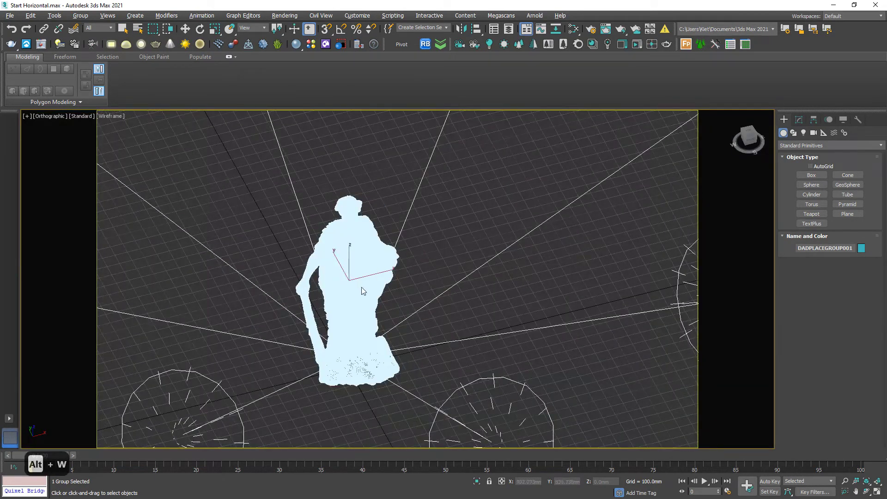
{"action": "mouse_move", "coordinate": [363, 291]}
{"action": "middle_mouse_down", "text": "alt"}
{"action": "mouse_move", "coordinate": [444, 276]}
{"action": "mouse_move", "coordinate": [402, 278]}
{"action": "middle_mouse_up", "text": "alt"}
{"action": "key", "text": "F3"}
{"action": "key", "text": "p"}
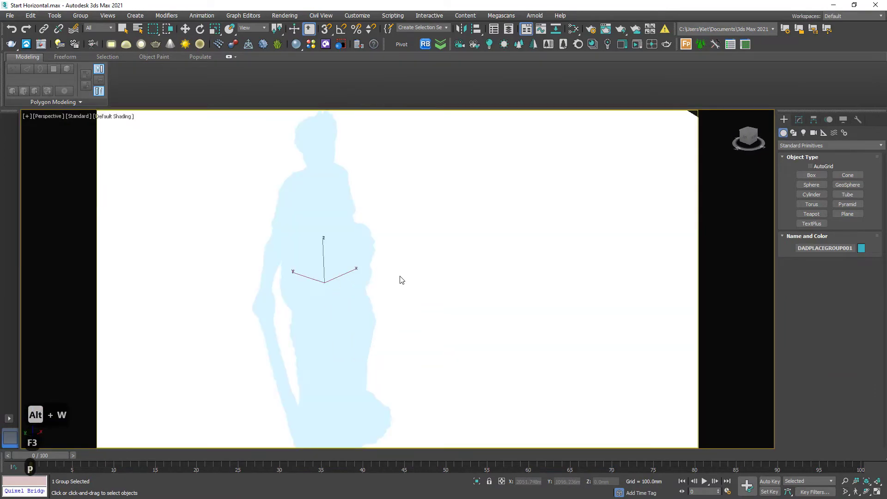
{"action": "scroll", "coordinate": [403, 274], "scroll_direction": "down", "scroll_amount": 5}
{"action": "middle_click_drag", "start_coordinate": [436, 268], "coordinate": [392, 330], "text": "alt"}
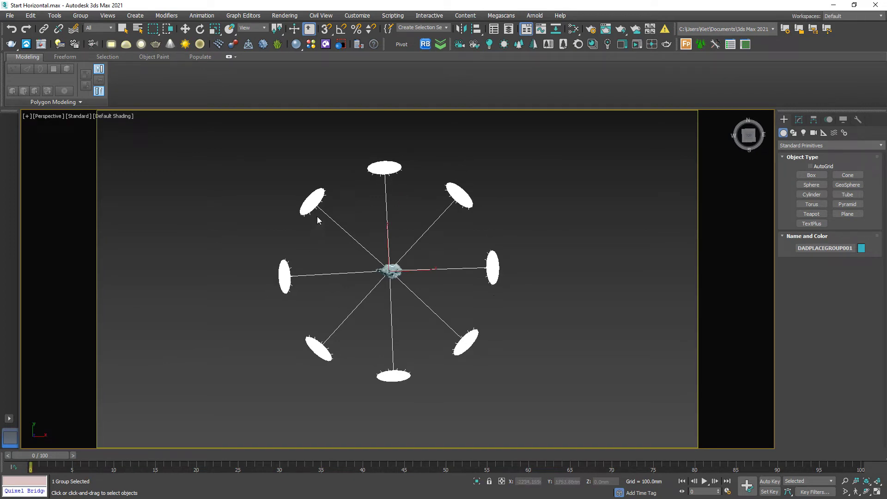
Step: Frame all objects and inspect the top, upper-right, right and lower-right disc lights
{"action": "key", "text": "ctrl+a"}
{"action": "key", "text": "w"}
{"action": "key", "text": "z"}
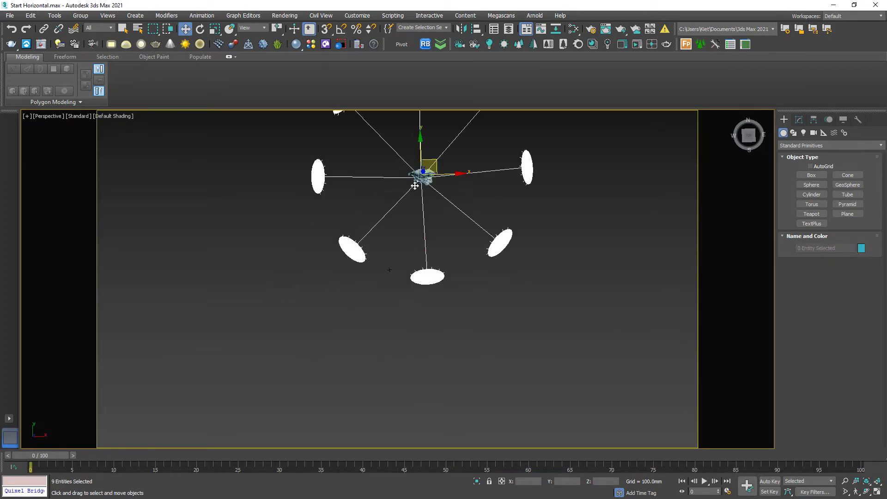
{"action": "left_click", "coordinate": [392, 146]}
{"action": "left_click", "coordinate": [800, 120]}
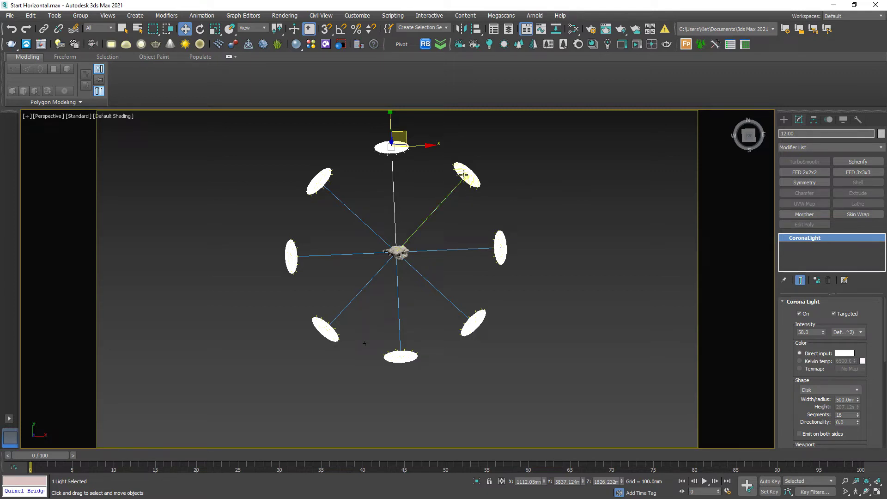
{"action": "left_click", "coordinate": [461, 179]}
{"action": "left_click", "coordinate": [504, 246]}
{"action": "left_click", "coordinate": [474, 321]}
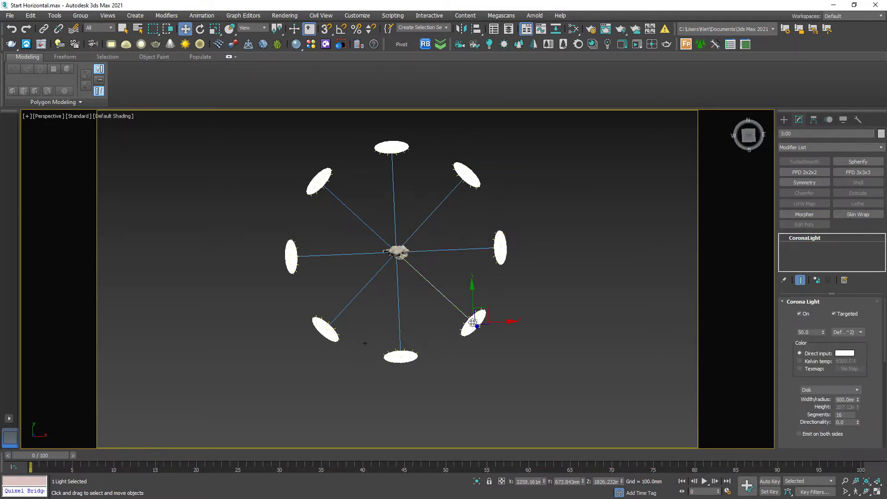
Step: View the statue from the side and restore the four-viewport layout
{"action": "scroll", "coordinate": [429, 292], "scroll_direction": "up", "scroll_amount": 2}
{"action": "middle_click_drag", "start_coordinate": [400, 272], "coordinate": [403, 274], "text": "alt"}
{"action": "scroll", "coordinate": [406, 276], "scroll_direction": "up", "scroll_amount": 6}
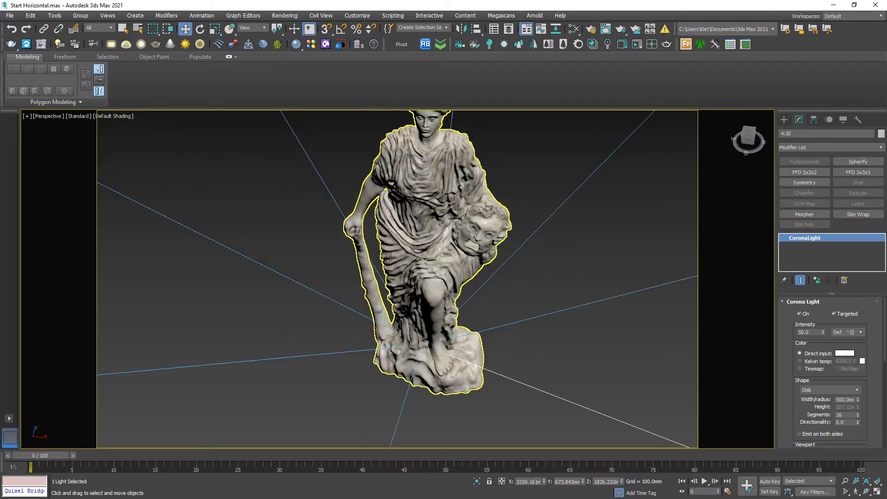
{"action": "scroll", "coordinate": [405, 276], "scroll_direction": "down", "scroll_amount": 8}
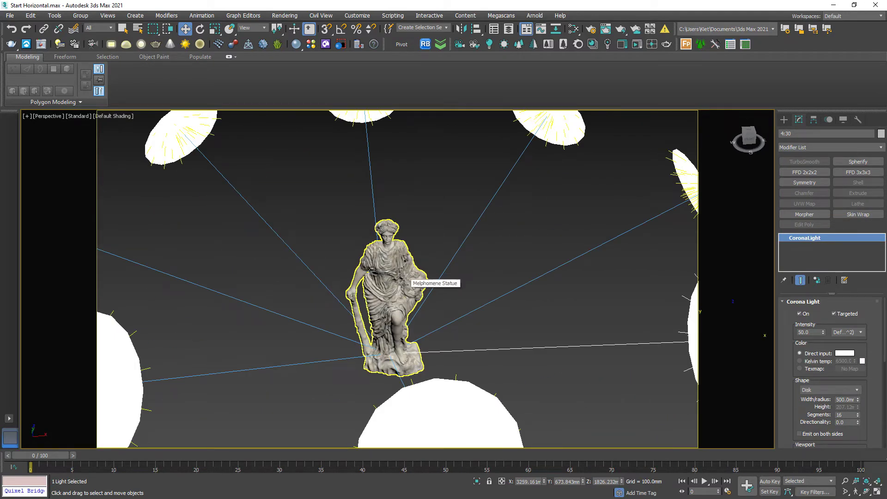
{"action": "key", "text": "alt+w"}
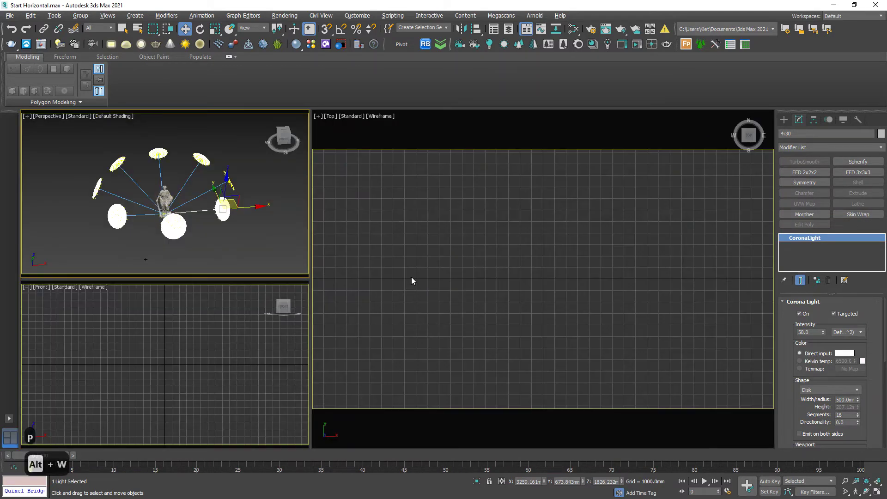
Step: Frame a shaded perspective close-up of the statue's head and create CoronaCamera001 from it
{"action": "left_click", "coordinate": [414, 275]}
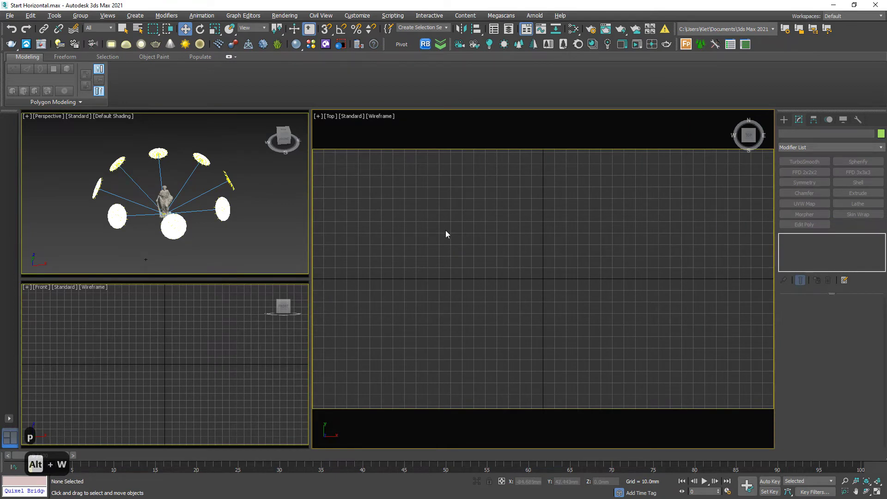
{"action": "scroll", "coordinate": [497, 265], "scroll_direction": "down", "scroll_amount": 6}
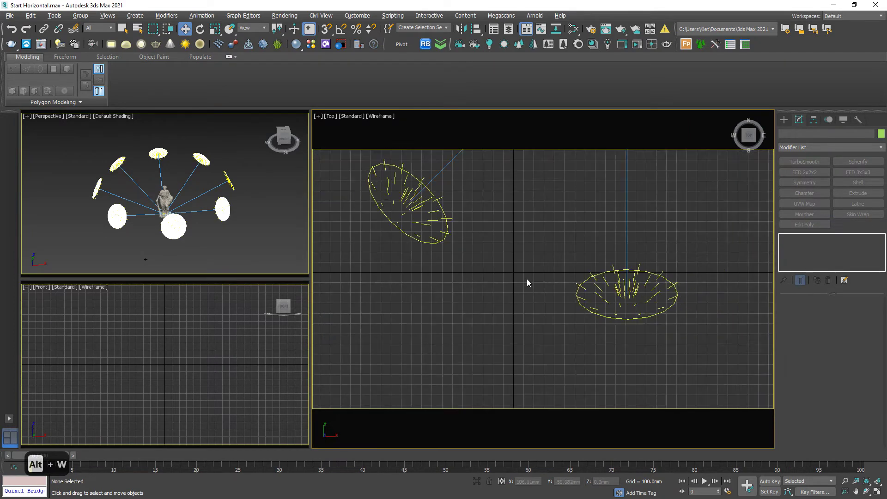
{"action": "key", "text": "p"}
{"action": "mouse_move", "coordinate": [577, 275]}
{"action": "middle_mouse_down", "text": "alt"}
{"action": "mouse_move", "coordinate": [581, 287]}
{"action": "mouse_move", "coordinate": [568, 241]}
{"action": "mouse_move", "coordinate": [581, 361]}
{"action": "mouse_move", "coordinate": [565, 332]}
{"action": "middle_mouse_up", "text": "alt"}
{"action": "scroll", "coordinate": [577, 259], "scroll_direction": "up", "scroll_amount": 8}
{"action": "key", "text": "F3"}
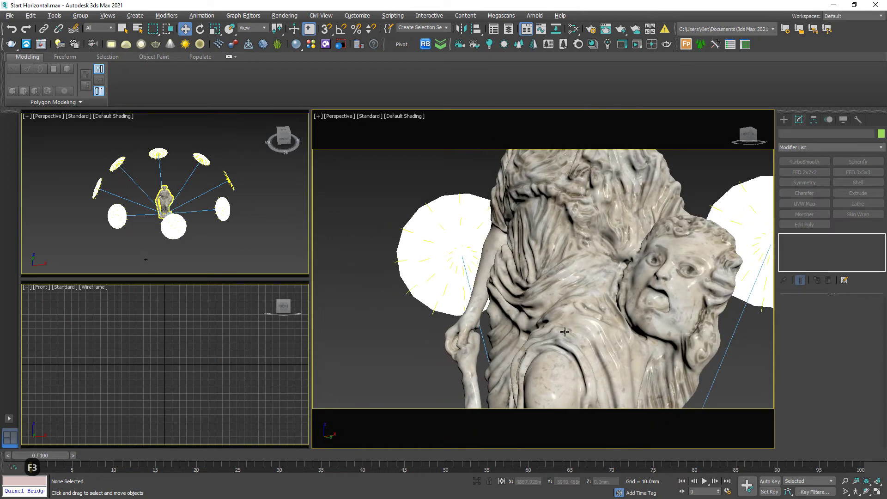
{"action": "left_click", "coordinate": [473, 45]}
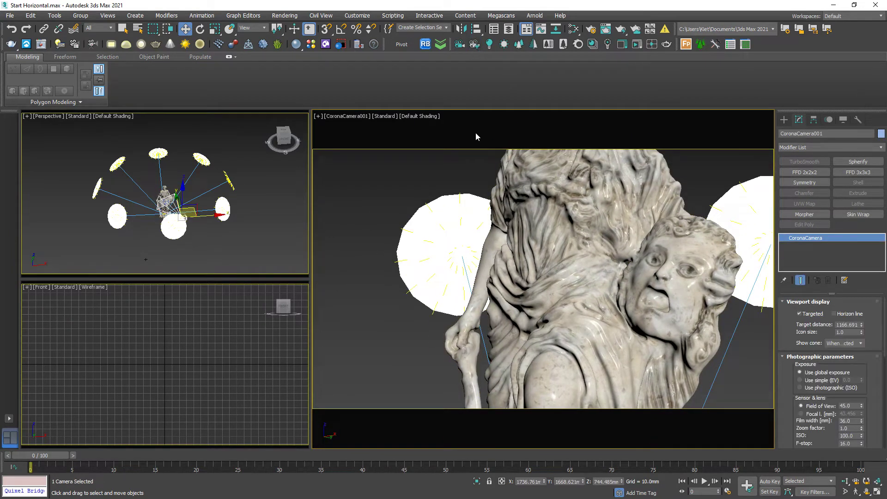
{"action": "left_click", "coordinate": [446, 172]}
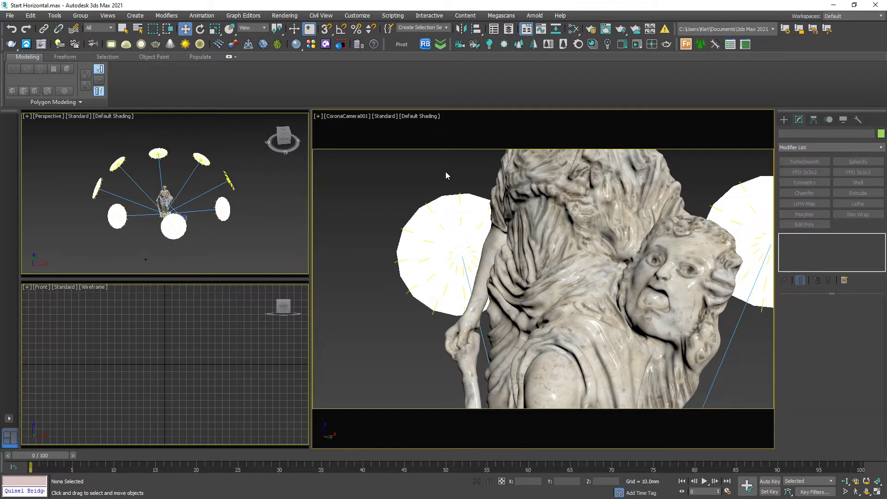
Step: Generate Individual Lights LightMix render elements from Render Setup's Scene tab and verify them
{"action": "left_click", "coordinate": [590, 30]}
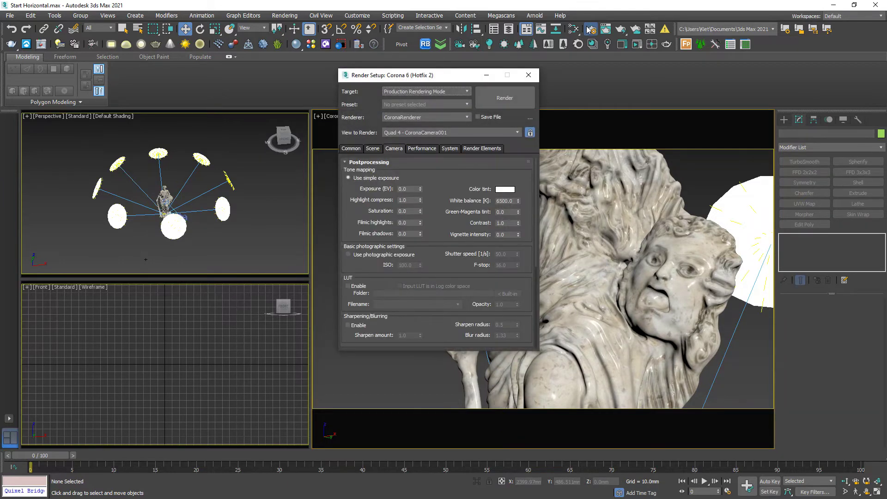
{"action": "left_click", "coordinate": [372, 148]}
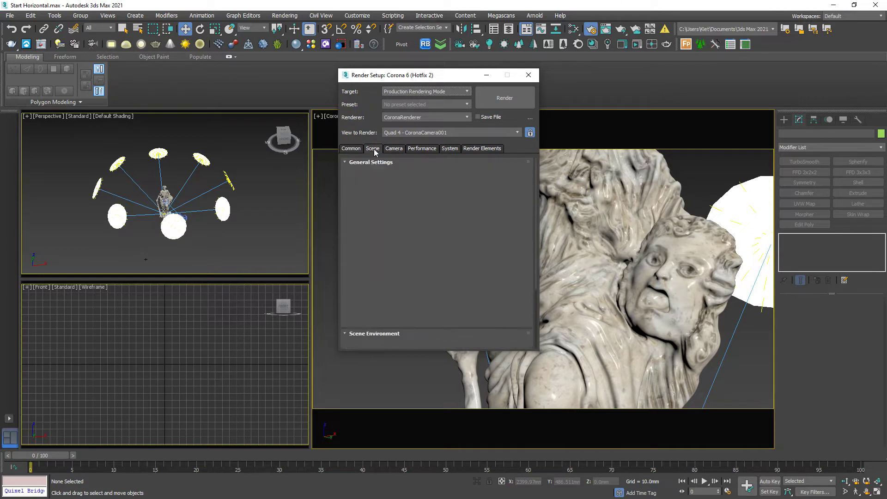
{"action": "left_click", "coordinate": [378, 184]}
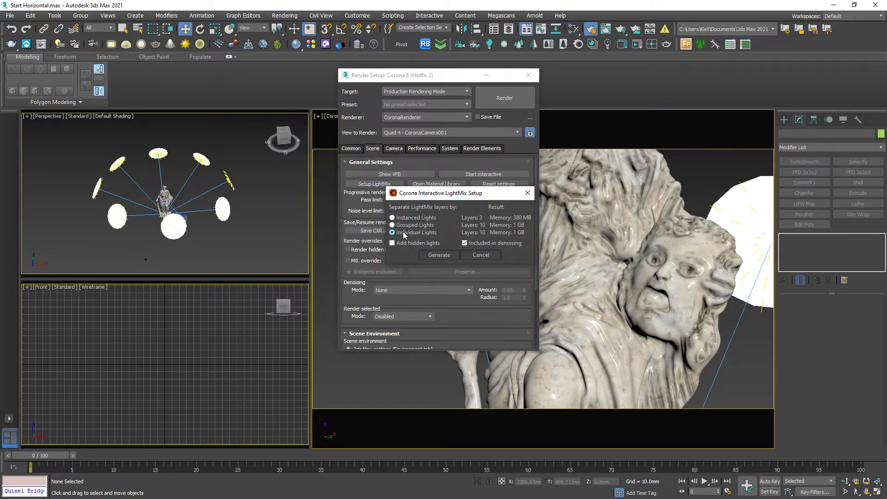
{"action": "left_click", "coordinate": [437, 256]}
{"action": "left_click", "coordinate": [483, 150]}
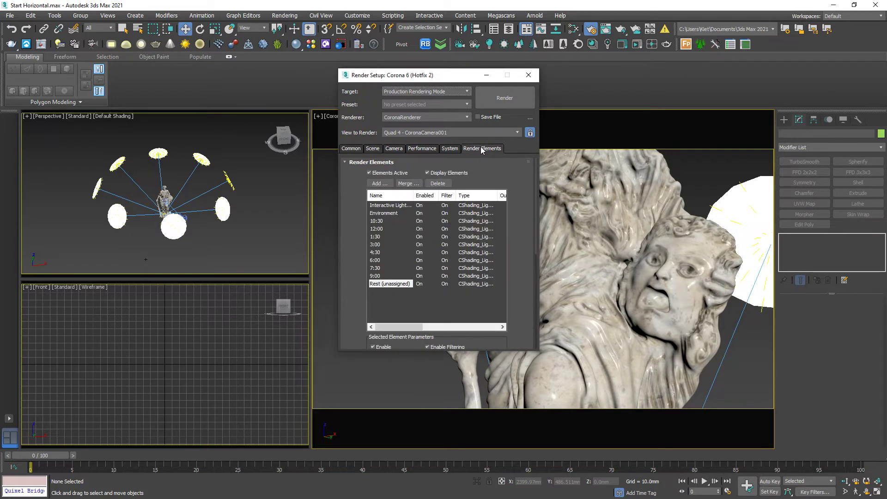
{"action": "left_click", "coordinate": [380, 149]}
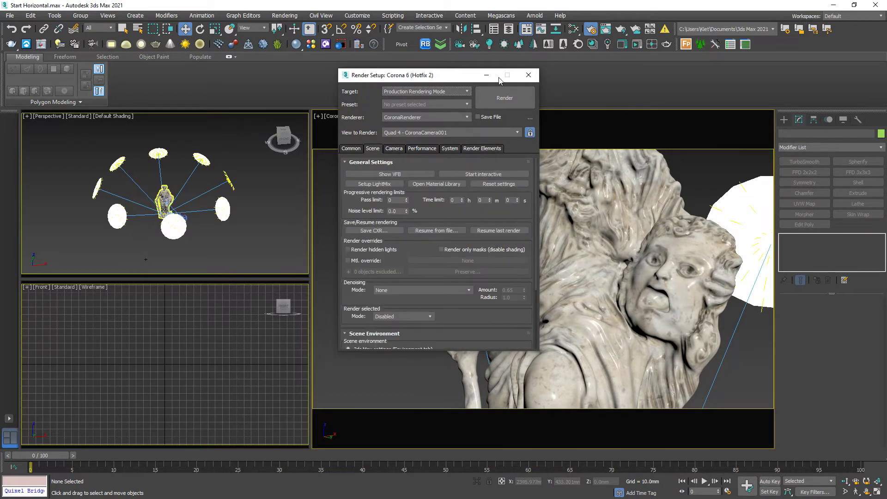
{"action": "left_click", "coordinate": [529, 75]}
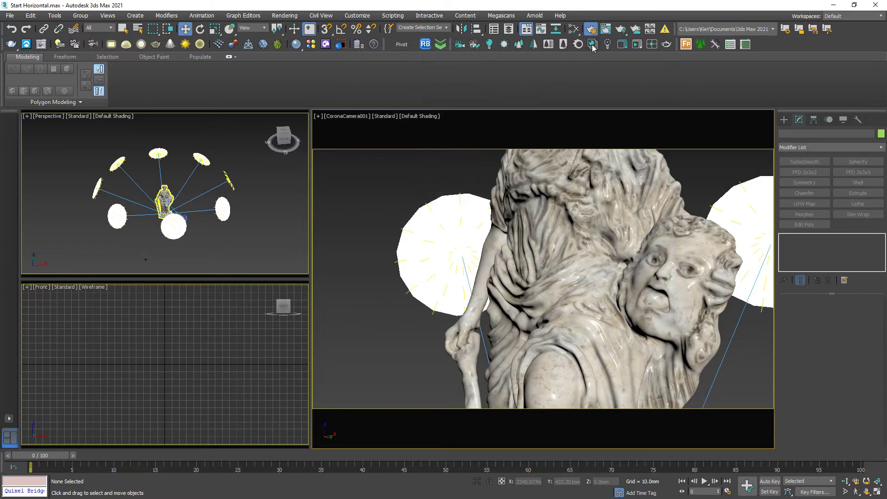
Step: Open the Corona VFB, move it aside, and start interactive rendering
{"action": "left_click", "coordinate": [623, 44]}
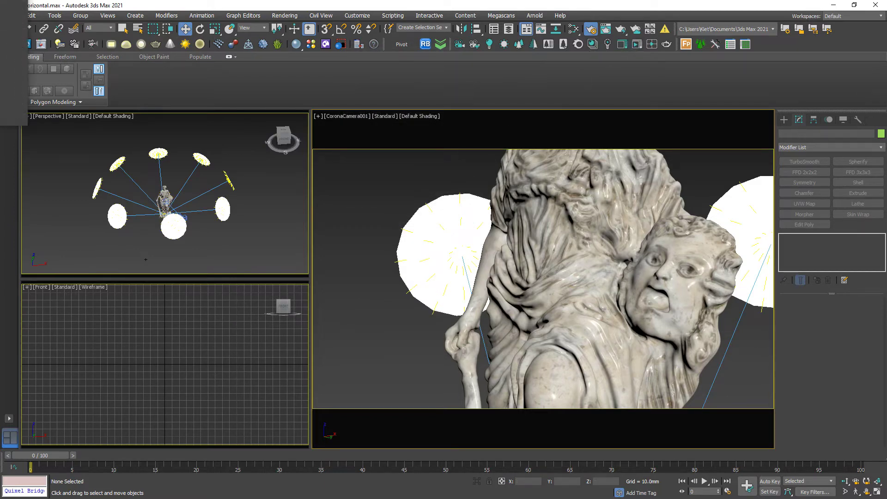
{"action": "left_click_drag", "start_coordinate": [233, 95], "coordinate": [266, 95]}
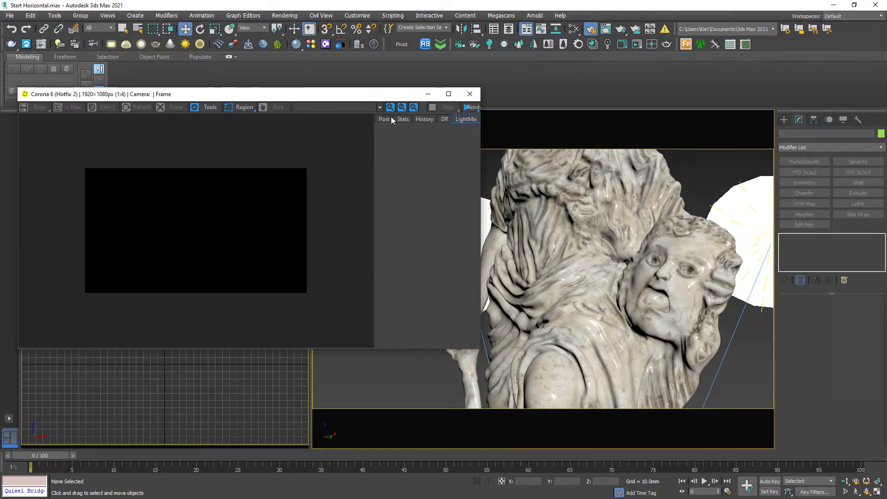
{"action": "left_click", "coordinate": [473, 107]}
{"action": "left_click", "coordinate": [476, 119]}
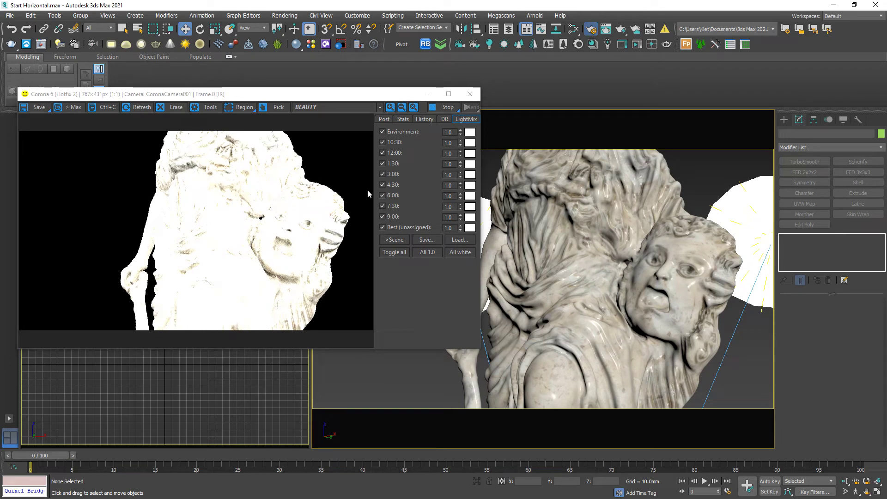
Step: Set Corona camera postprocessing Highlight compress to 999 and Contrast to 4
{"action": "key", "text": "F10"}
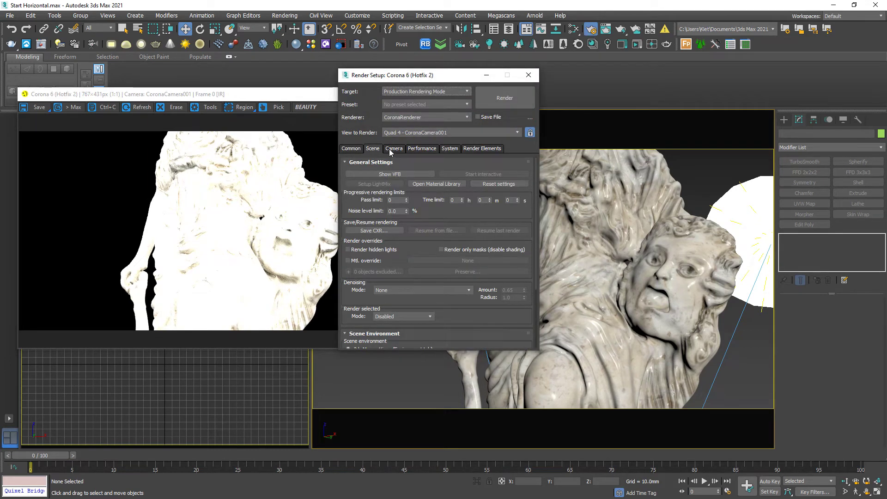
{"action": "left_click", "coordinate": [394, 148]}
{"action": "double_click", "coordinate": [410, 199]}
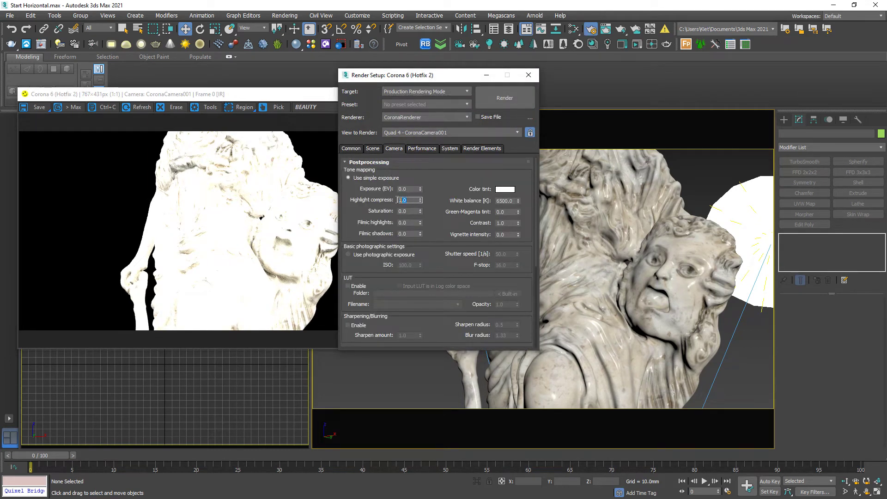
{"action": "type", "text": "999"}
{"action": "key", "text": "Return"}
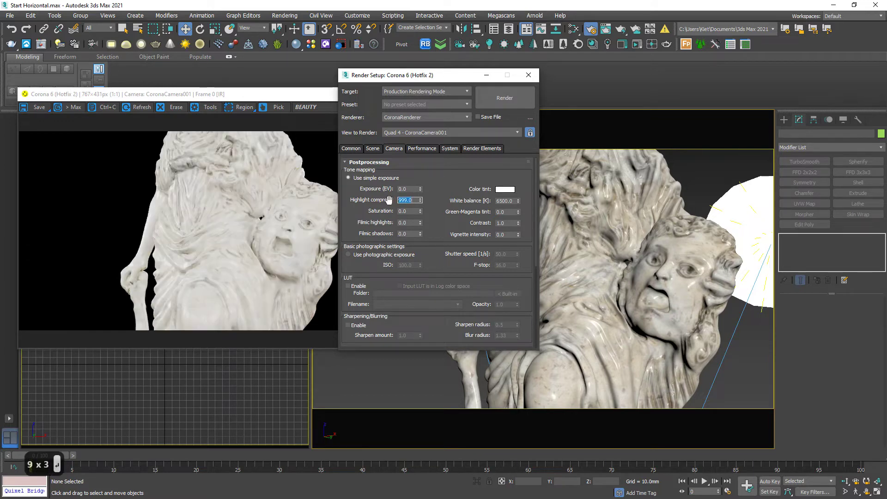
{"action": "left_click", "coordinate": [505, 224]}
{"action": "type", "text": "5"}
{"action": "key", "text": "Return"}
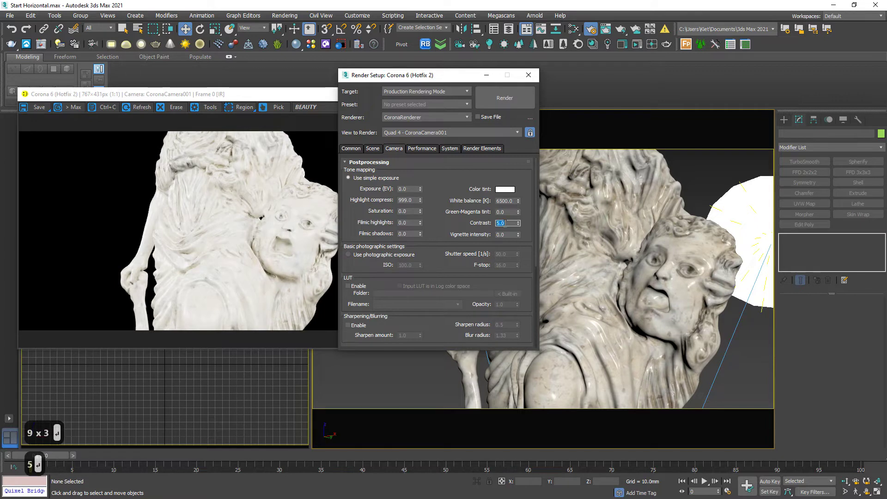
{"action": "type", "text": "4"}
{"action": "key", "text": "Return"}
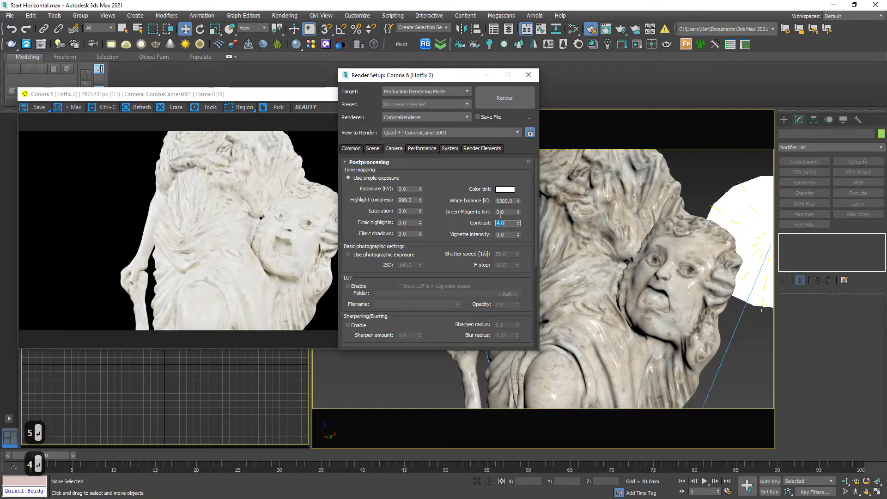
{"action": "left_click", "coordinate": [310, 242]}
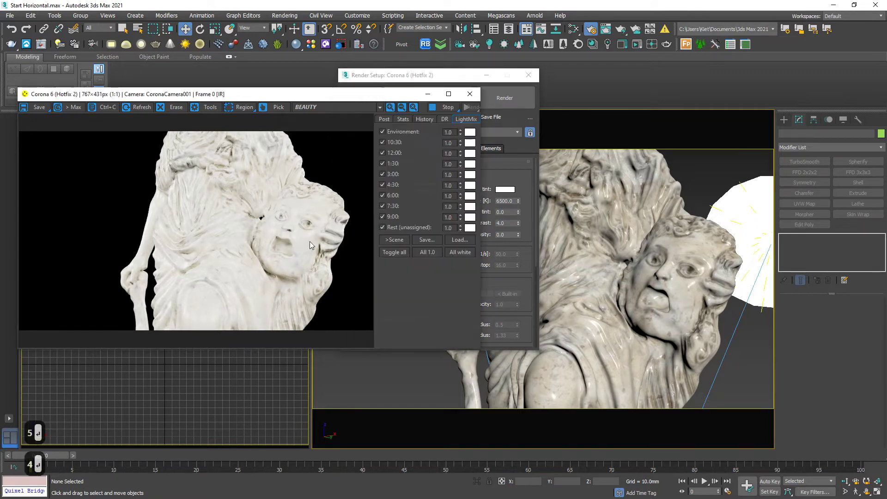
Step: Disable all LightMix layers, preview 3:00, 9:00, 12:00 and 6:00 alone, then leave only 3:00 on
{"action": "left_click", "coordinate": [395, 253]}
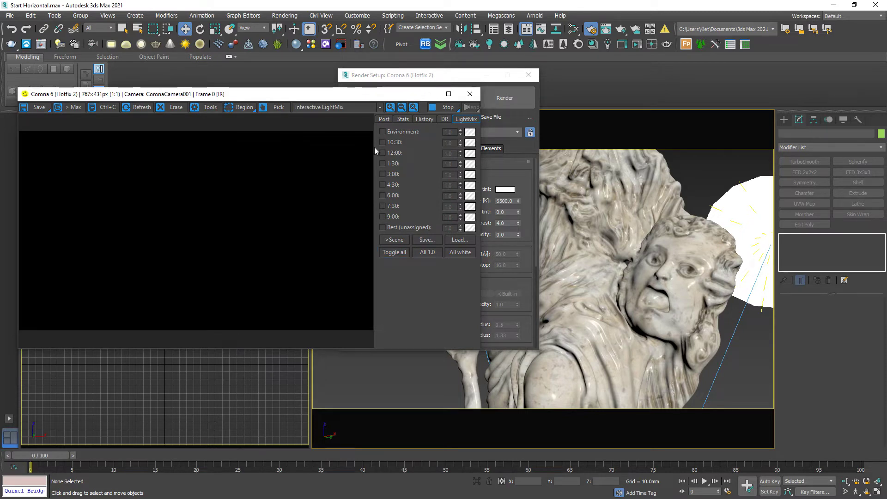
{"action": "left_click", "coordinate": [383, 174]}
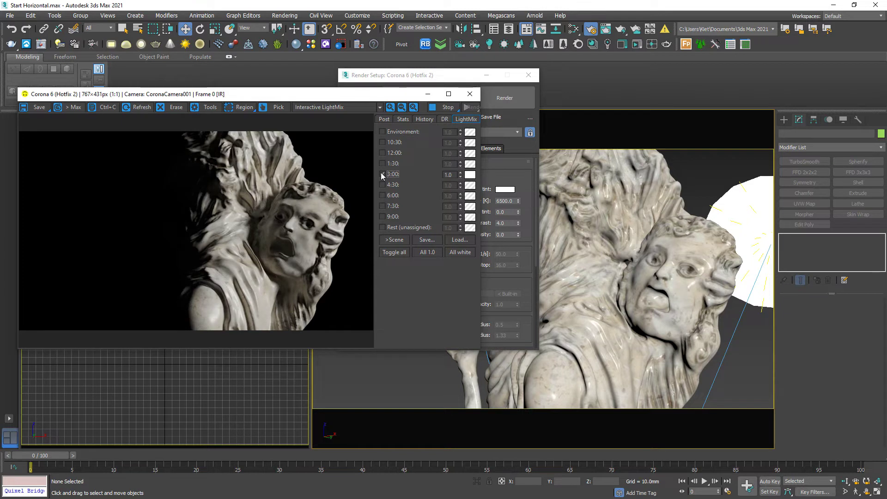
{"action": "left_click", "coordinate": [382, 174]}
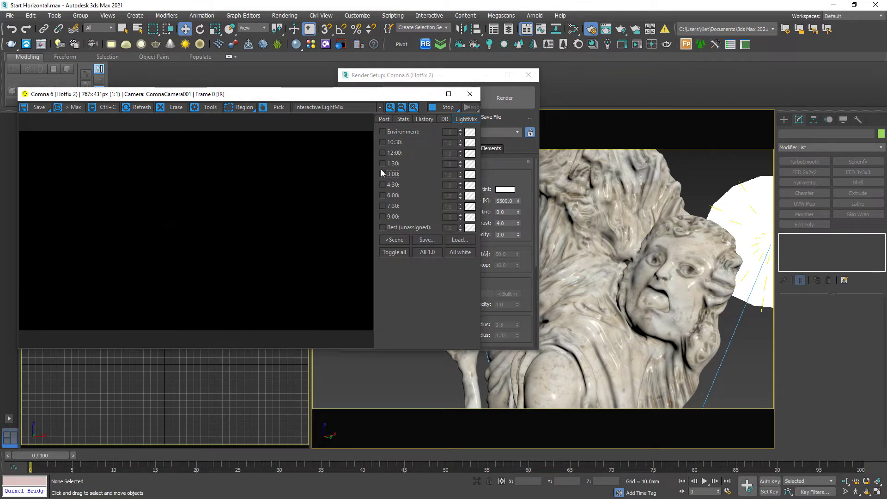
{"action": "left_click", "coordinate": [382, 216]}
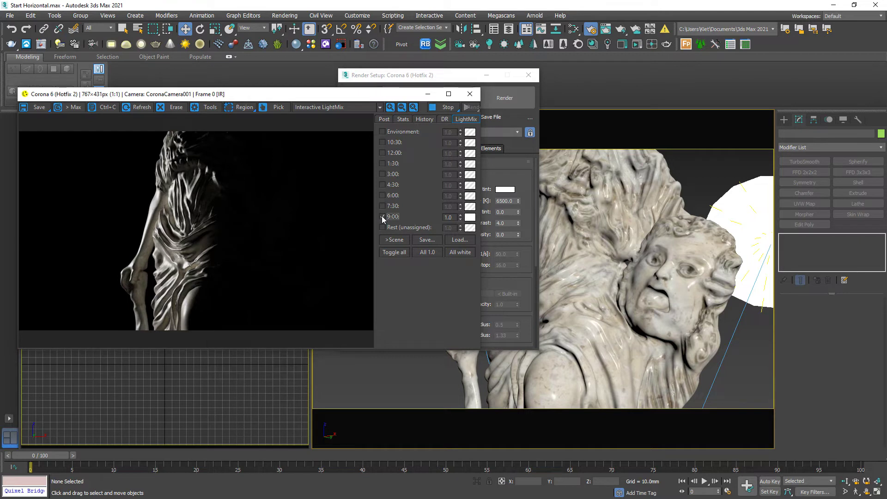
{"action": "left_click", "coordinate": [382, 216]}
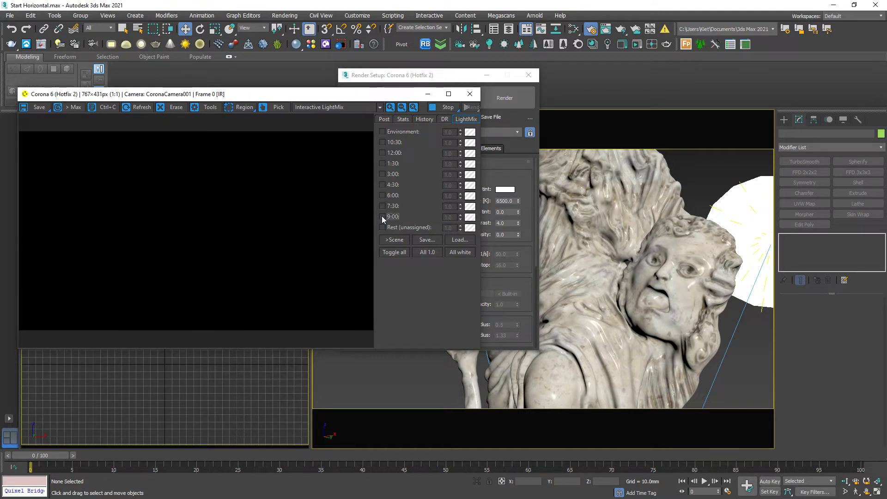
{"action": "left_click", "coordinate": [382, 153]}
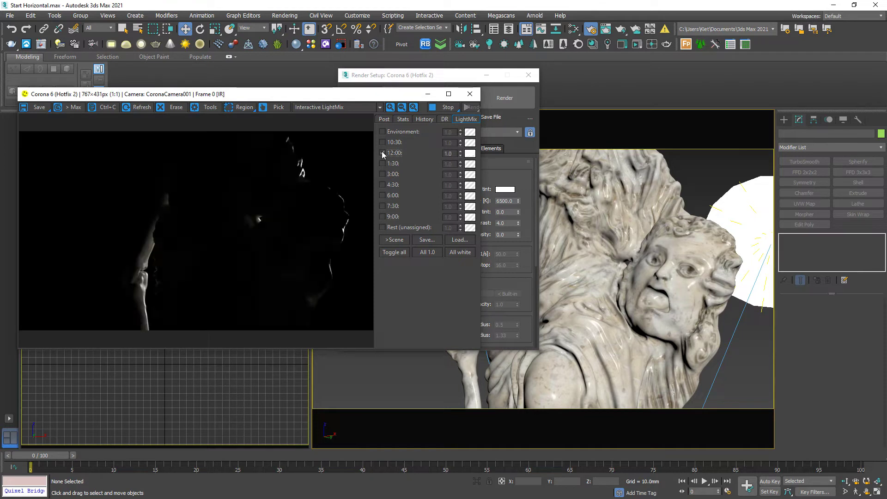
{"action": "left_click", "coordinate": [382, 153]}
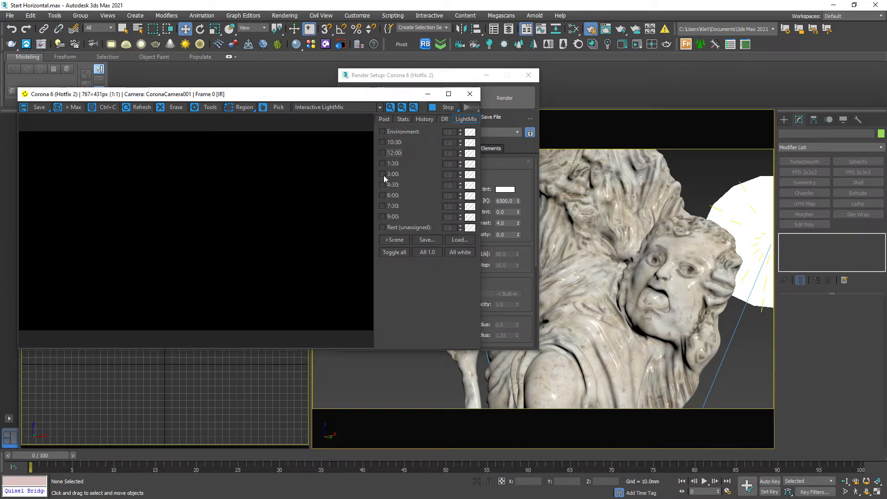
{"action": "left_click", "coordinate": [383, 196]}
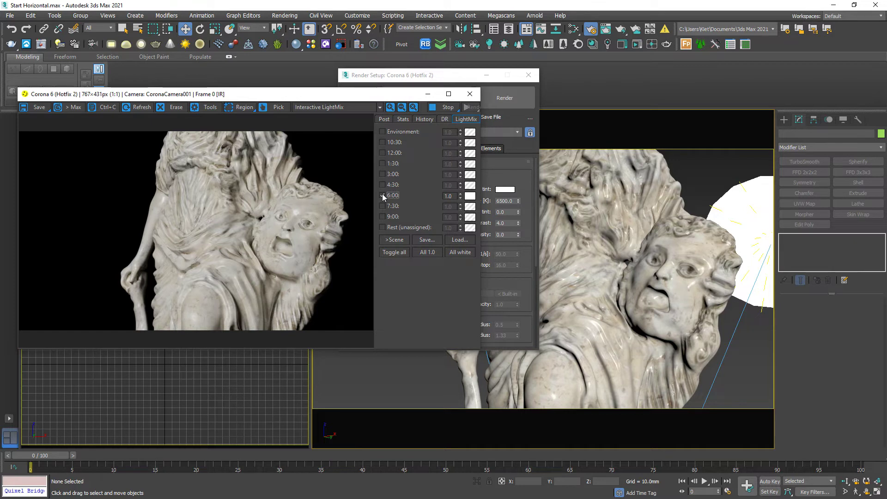
{"action": "left_click", "coordinate": [382, 196]}
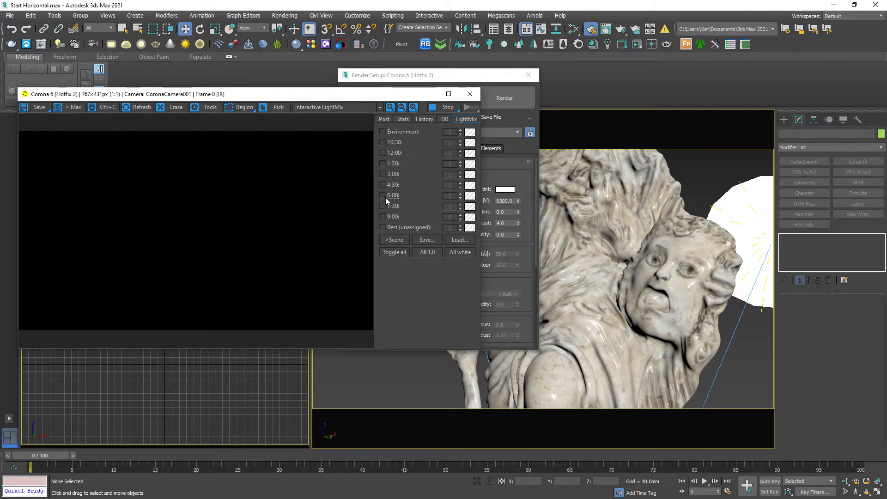
{"action": "left_click", "coordinate": [382, 174]}
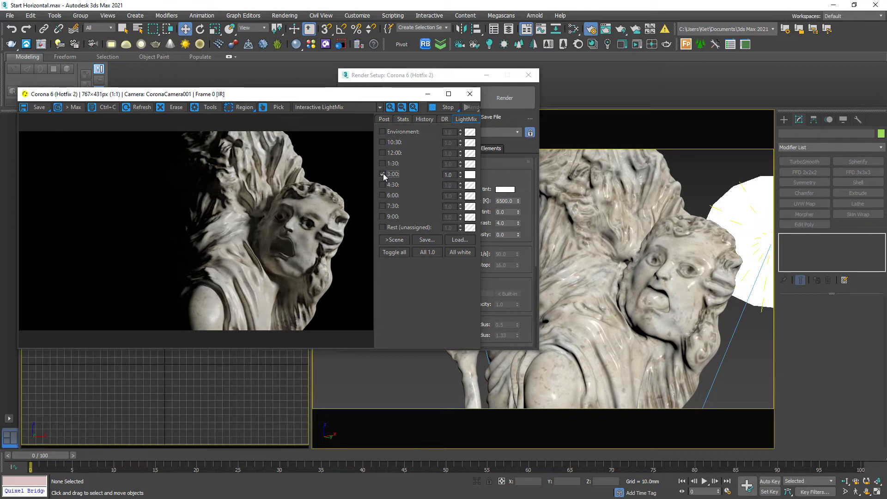
Step: Raise the 3:00 LightMix intensity to 2.0
{"action": "double_click", "coordinate": [445, 174]}
{"action": "type", "text": "5"}
{"action": "key", "text": "Return"}
{"action": "type", "text": "3"}
{"action": "key", "text": "Return"}
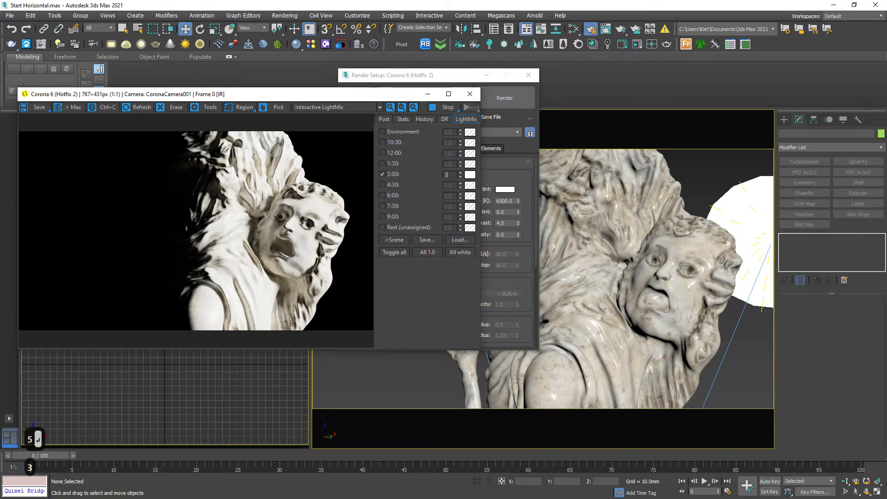
{"action": "type", "text": "2"}
{"action": "key", "text": "Return"}
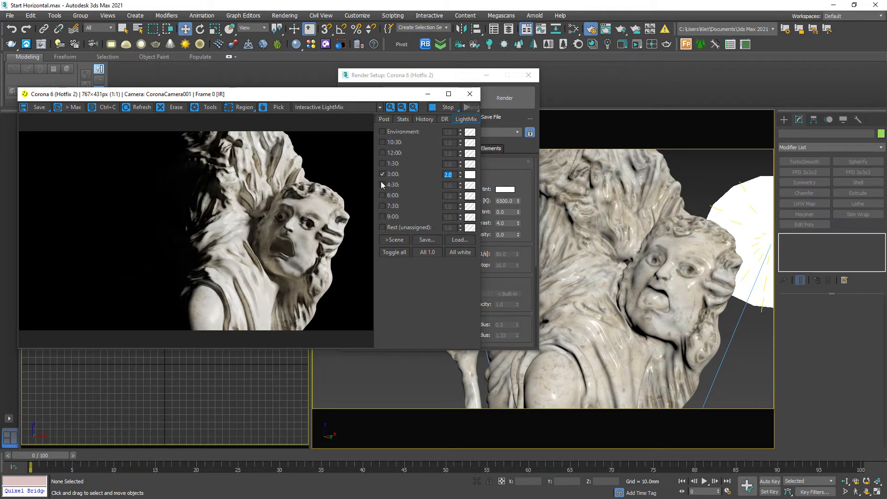
Step: Add the 7:30 light to the mix at intensity 0.30
{"action": "left_click", "coordinate": [382, 206]}
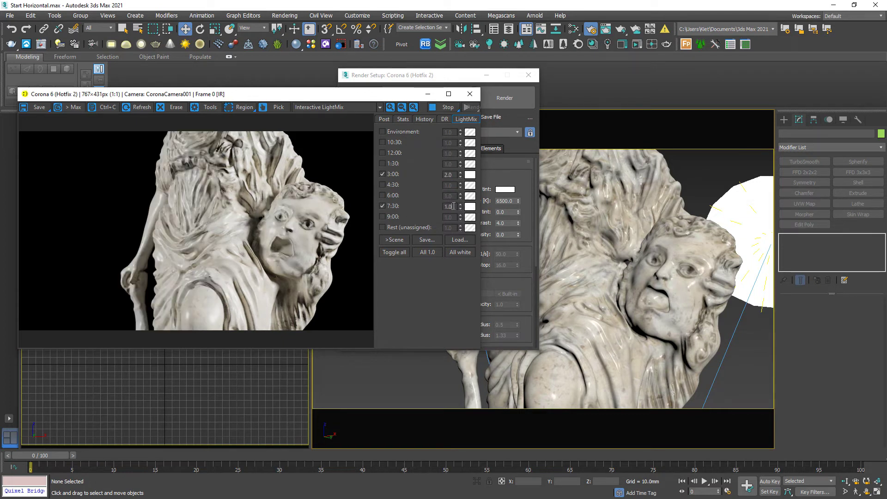
{"action": "left_click_drag", "start_coordinate": [456, 207], "coordinate": [401, 205]}
{"action": "type", "text": ".5"}
{"action": "key", "text": "Return"}
{"action": "type", "text": ".2"}
{"action": "key", "text": "Return"}
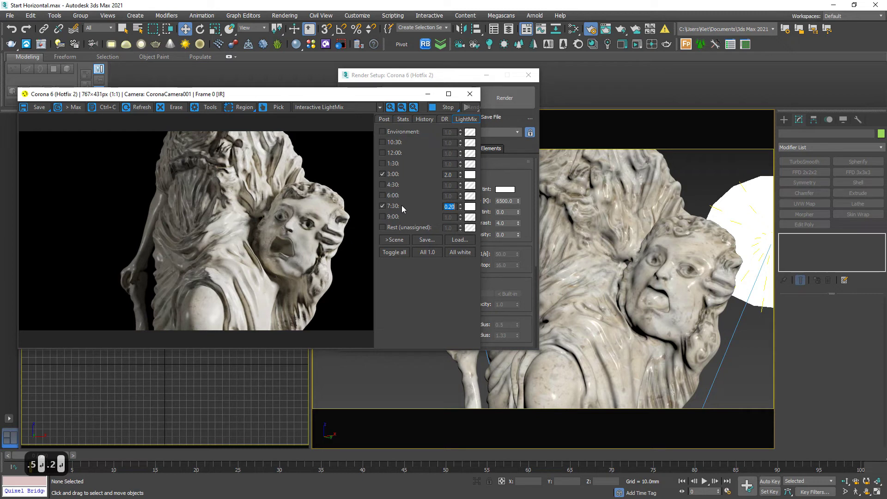
{"action": "type", "text": ".3"}
{"action": "key", "text": "Return"}
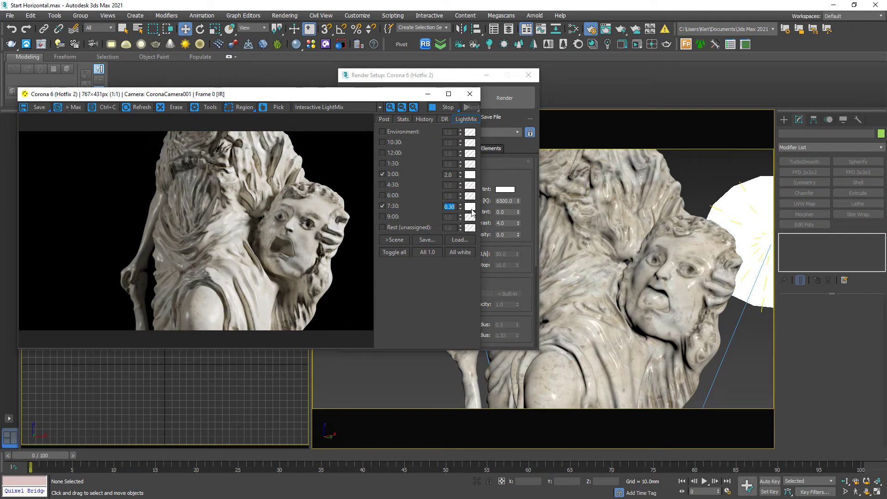
Step: Add the 1:30 light as fill at intensity 0.70 after comparing it on and off
{"action": "left_click", "coordinate": [383, 163]}
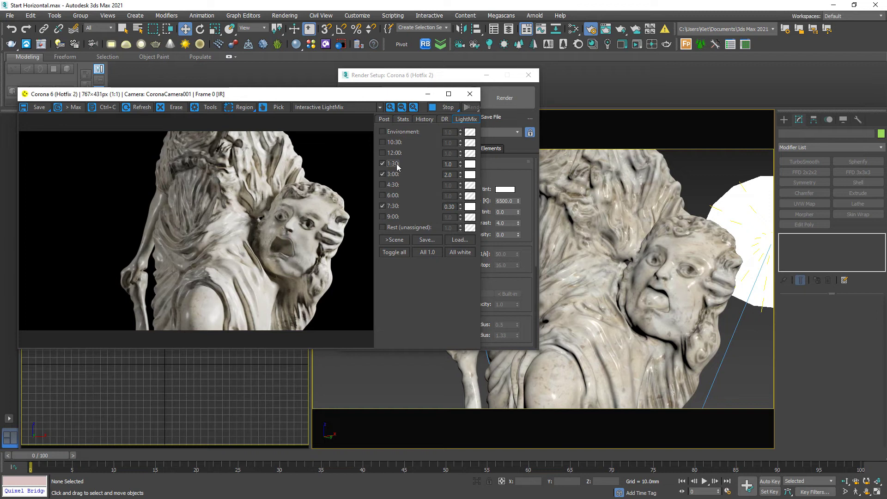
{"action": "left_click", "coordinate": [382, 164]}
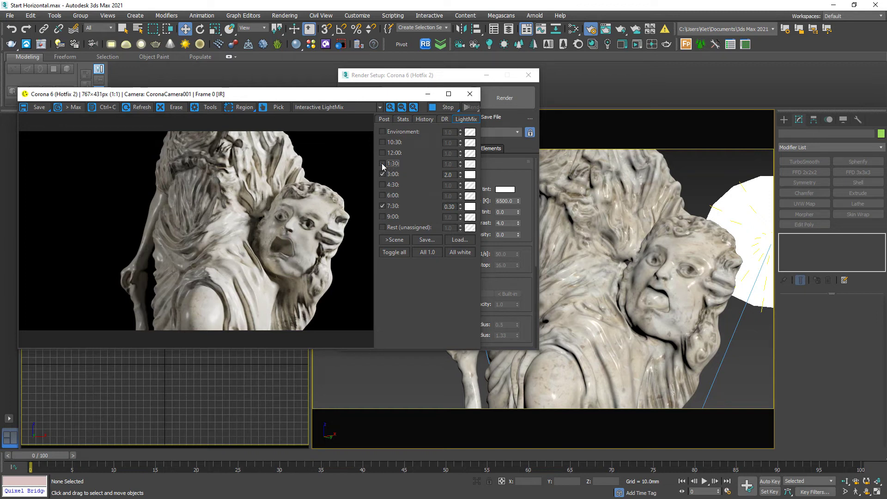
{"action": "left_click", "coordinate": [382, 164]}
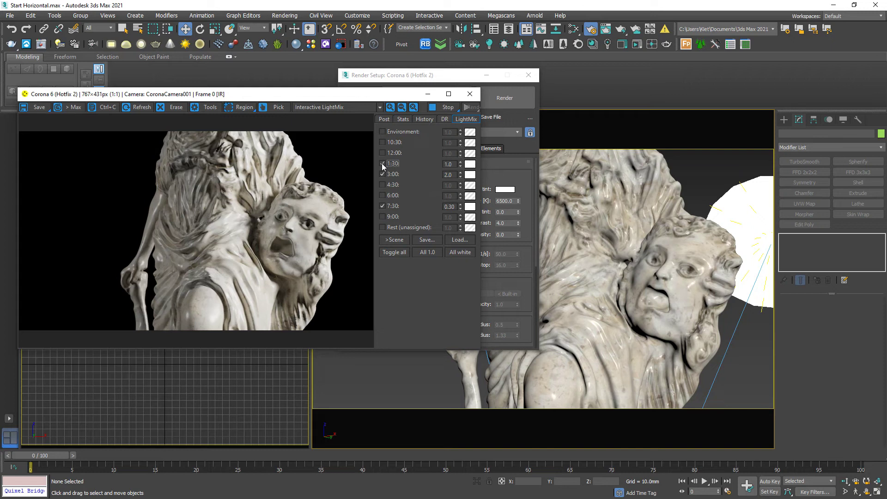
{"action": "left_click", "coordinate": [382, 164]}
{"action": "left_click", "coordinate": [382, 163]}
{"action": "double_click", "coordinate": [448, 164]}
{"action": "type", "text": ".5"}
{"action": "key", "text": "Return"}
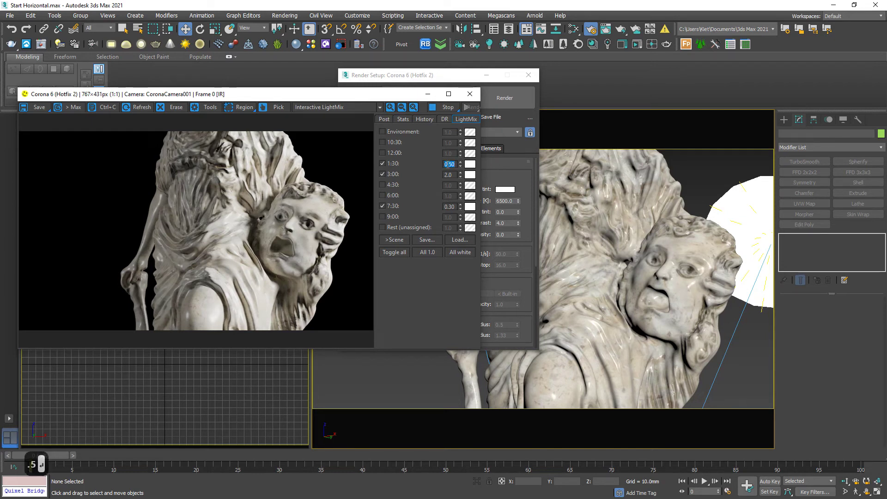
{"action": "type", "text": ".7"}
{"action": "key", "text": "Return"}
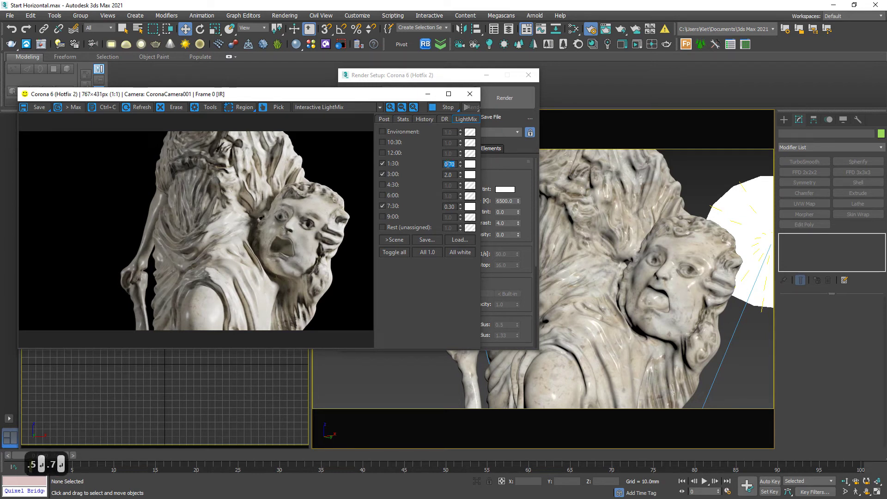
{"action": "left_click", "coordinate": [320, 184]}
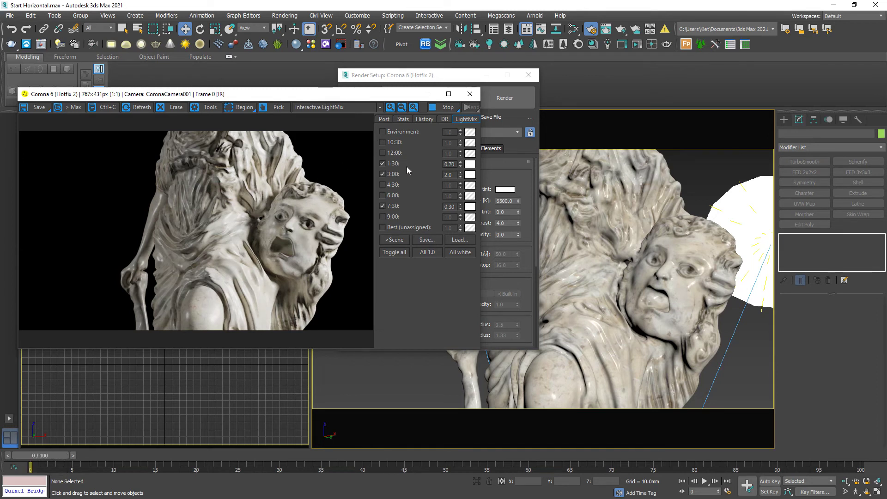
Step: Tint the 3:00 LightMix layer a soft warm orange
{"action": "left_click", "coordinate": [470, 176]}
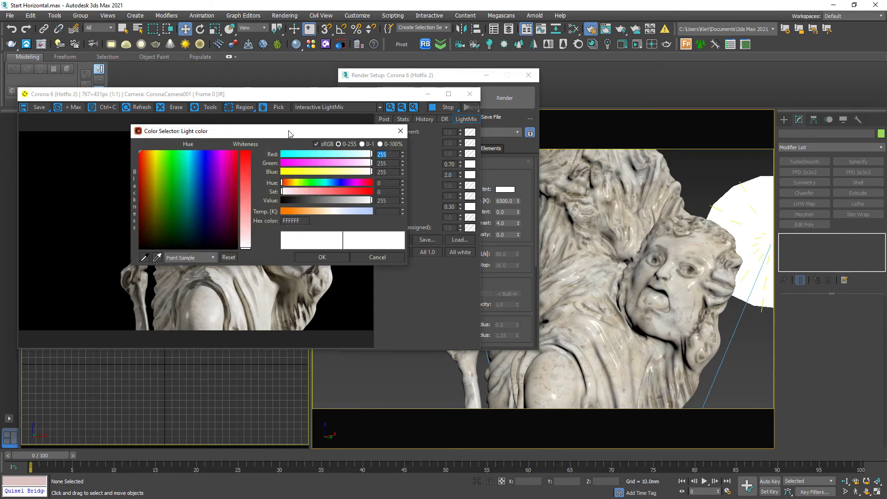
{"action": "left_click_drag", "start_coordinate": [291, 131], "coordinate": [570, 124]}
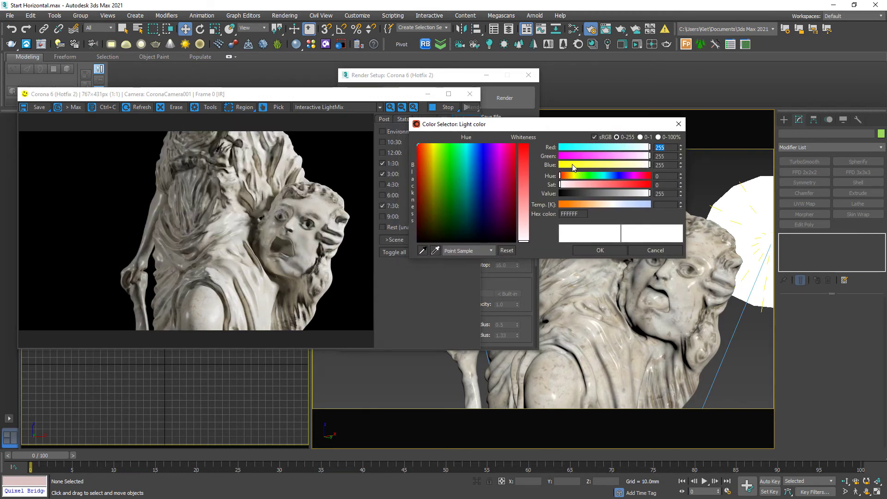
{"action": "left_click", "coordinate": [591, 203]}
{"action": "left_click", "coordinate": [567, 205]}
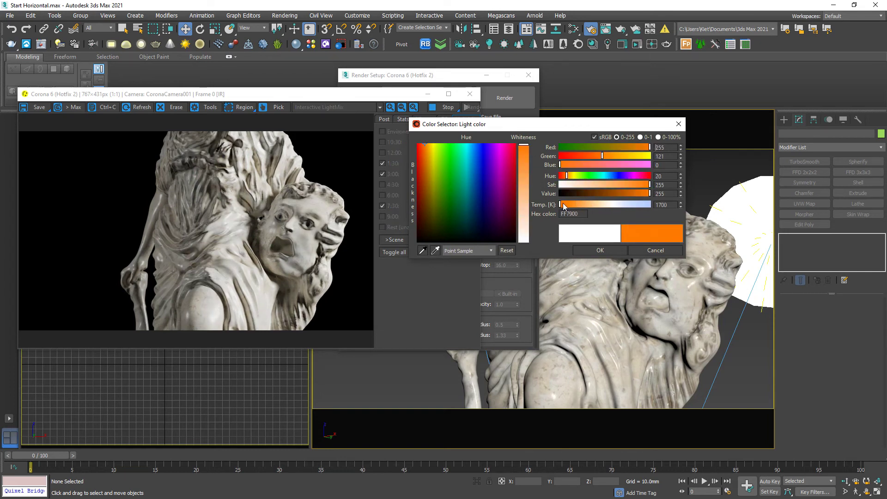
{"action": "left_click_drag", "start_coordinate": [641, 184], "coordinate": [619, 183]}
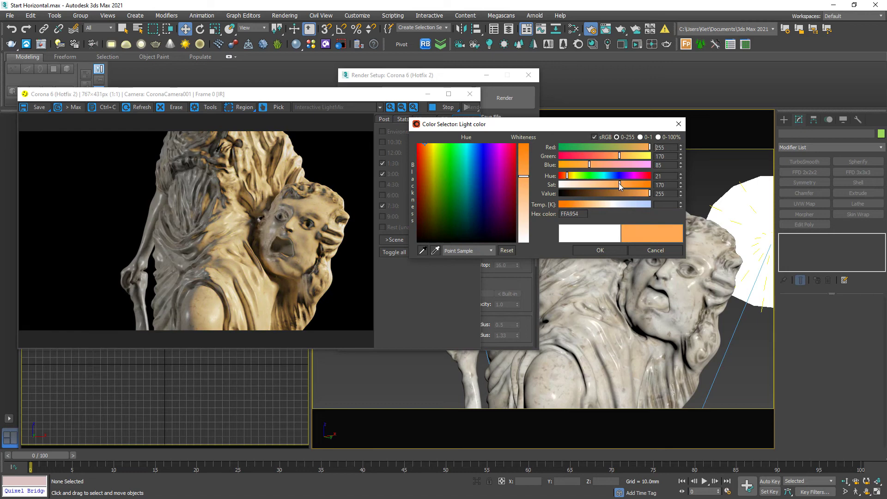
{"action": "left_click", "coordinate": [601, 251]}
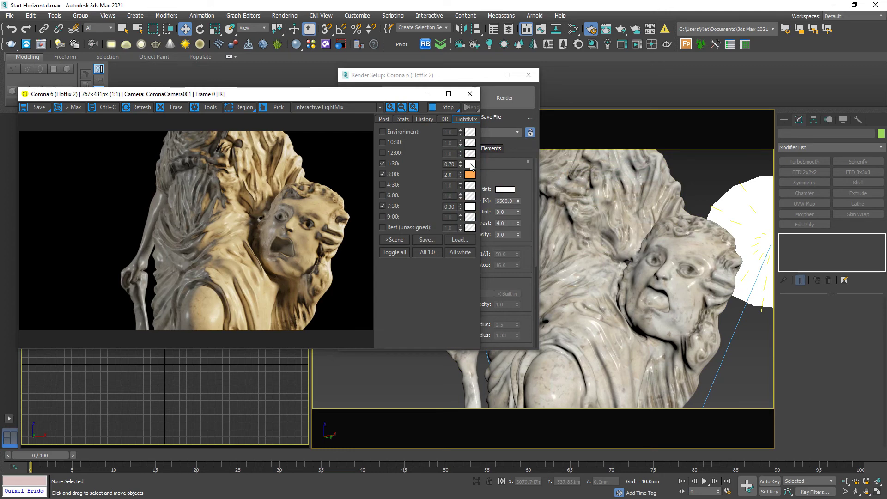
Step: Tint the 1:30 layer blue and copy its blue swatch onto the 7:30 layer
{"action": "left_click", "coordinate": [471, 165]}
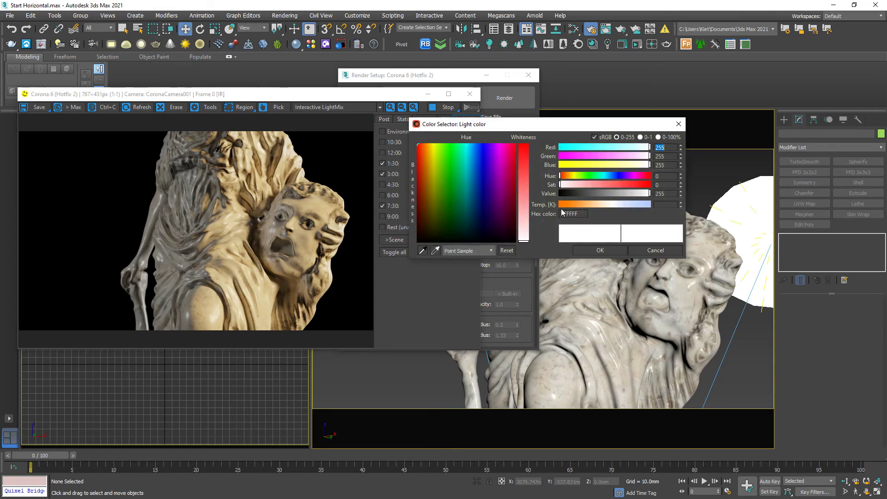
{"action": "left_click_drag", "start_coordinate": [608, 205], "coordinate": [654, 206]}
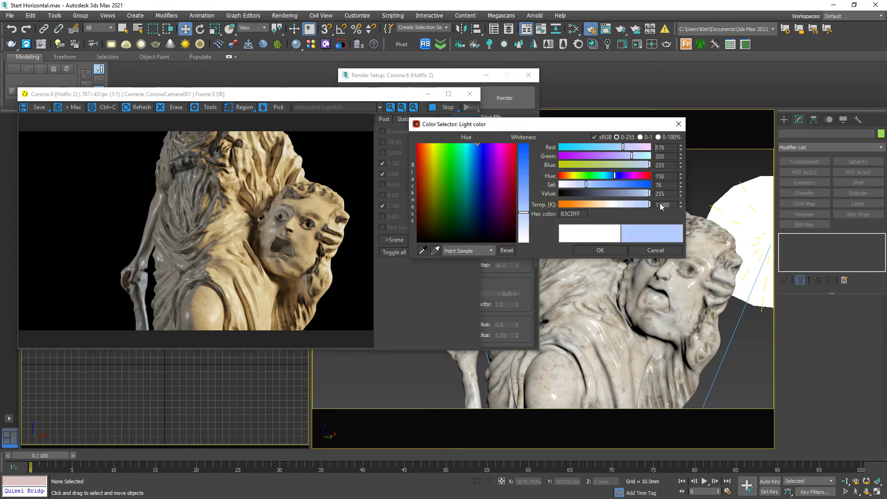
{"action": "left_click", "coordinate": [614, 185]}
{"action": "left_click_drag", "start_coordinate": [616, 187], "coordinate": [619, 185]}
{"action": "left_click", "coordinate": [601, 250]}
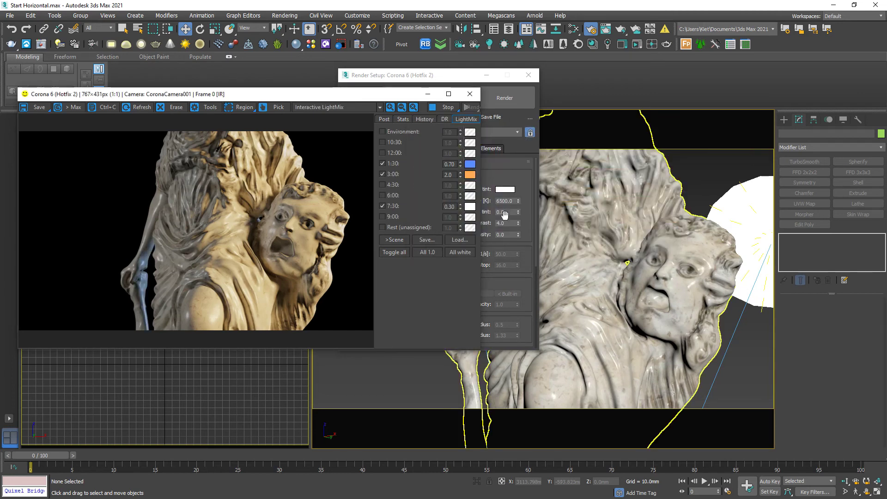
{"action": "mouse_move", "coordinate": [466, 199]}
{"action": "left_mouse_down"}
{"action": "mouse_move", "coordinate": [470, 214]}
{"action": "mouse_move", "coordinate": [467, 170]}
{"action": "mouse_move", "coordinate": [472, 209]}
{"action": "left_mouse_up"}
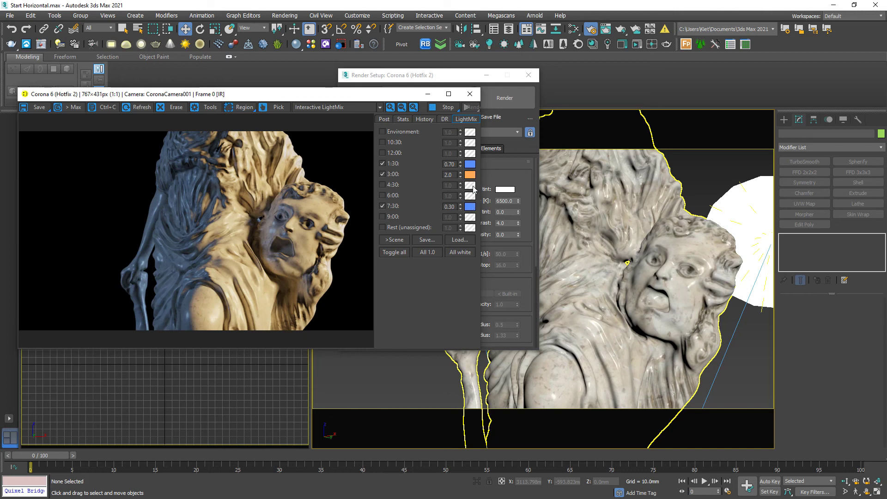
{"action": "left_click_drag", "start_coordinate": [473, 211], "coordinate": [473, 210]}
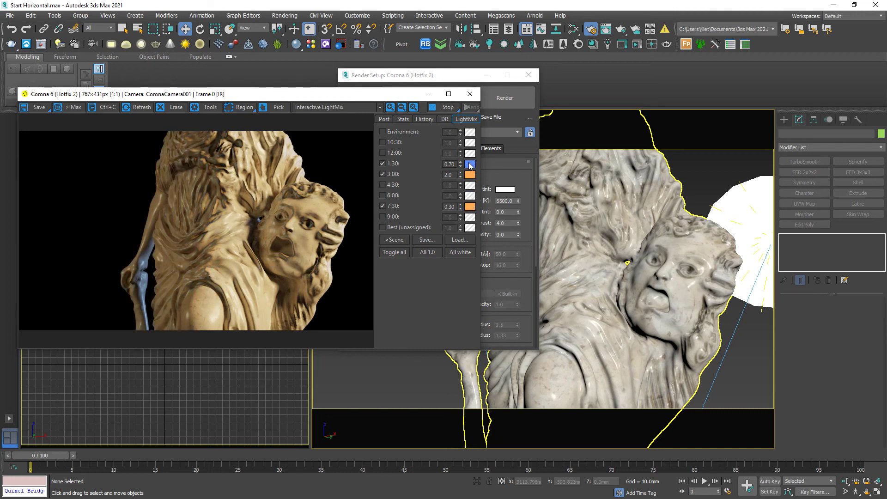
{"action": "left_click_drag", "start_coordinate": [470, 165], "coordinate": [469, 209]}
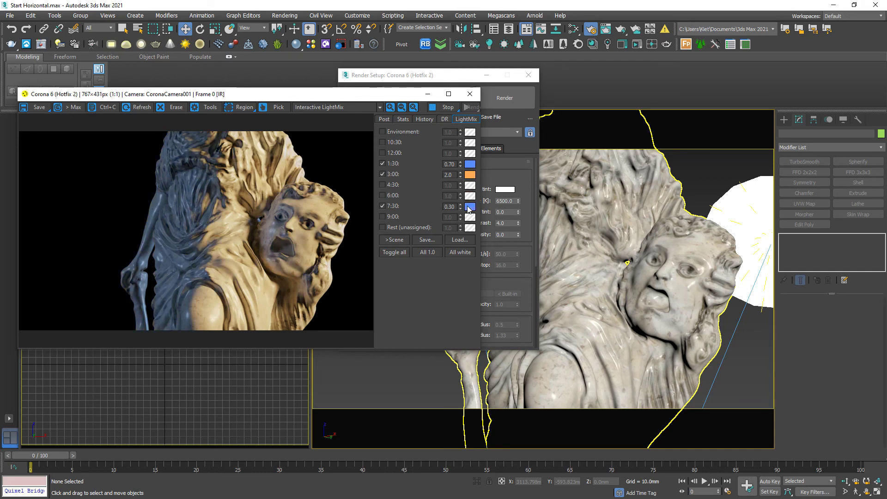